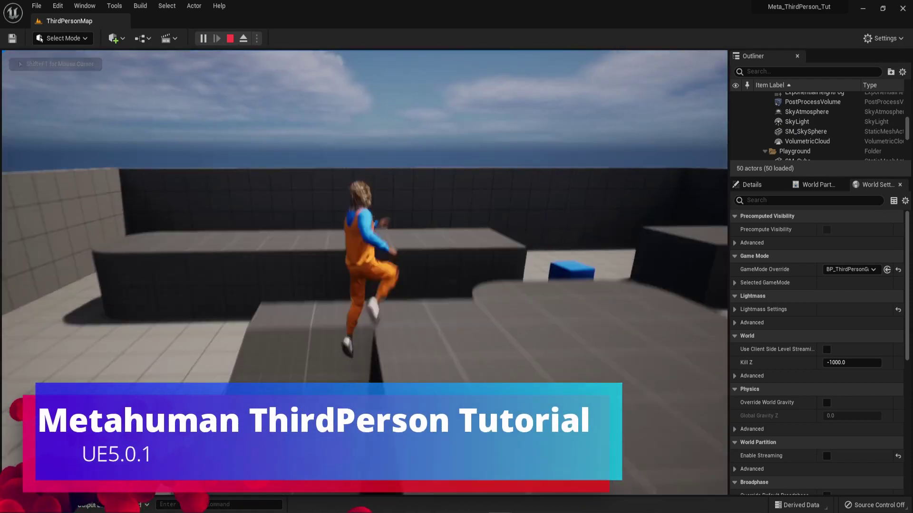
# Run the MetaHuman across the third-person level's platforms, jumping with Space
pyautogui.press('space')
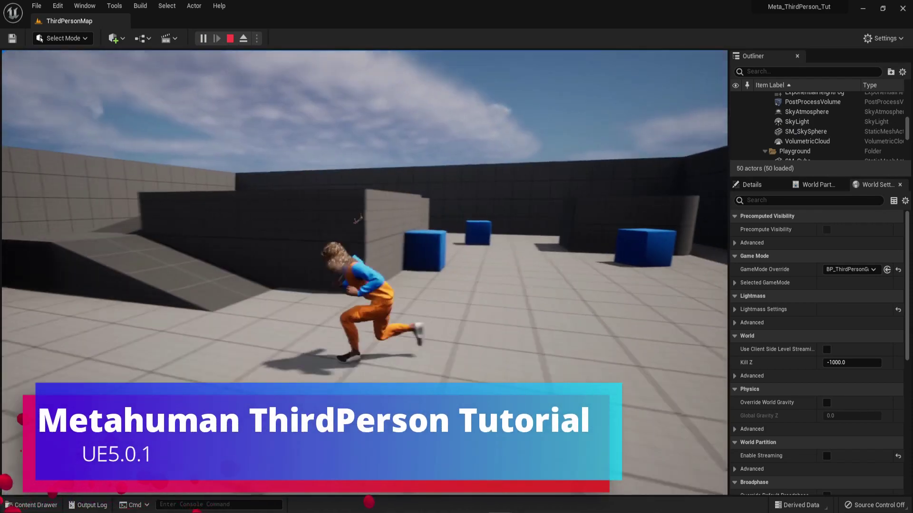
pyautogui.press('space')
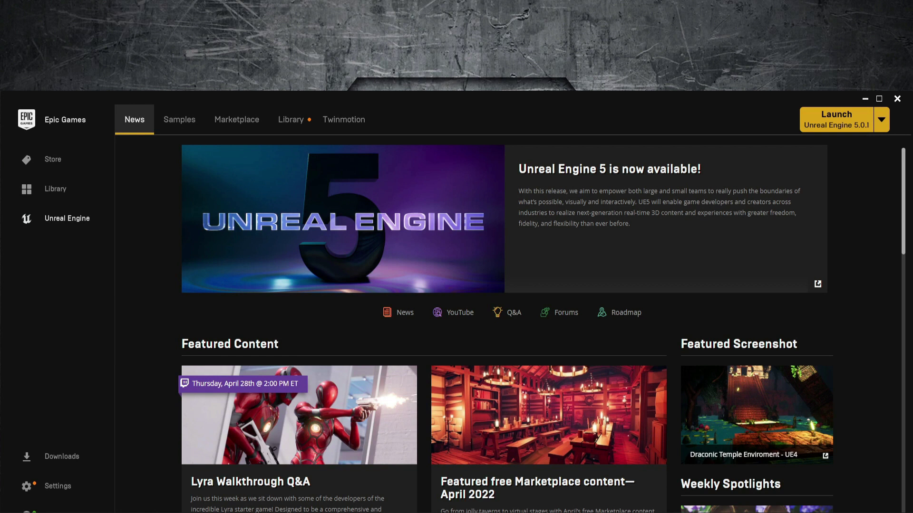
# Launch Unreal Engine 5.0.1 with the yellow Launch button
pyautogui.click(837, 126)
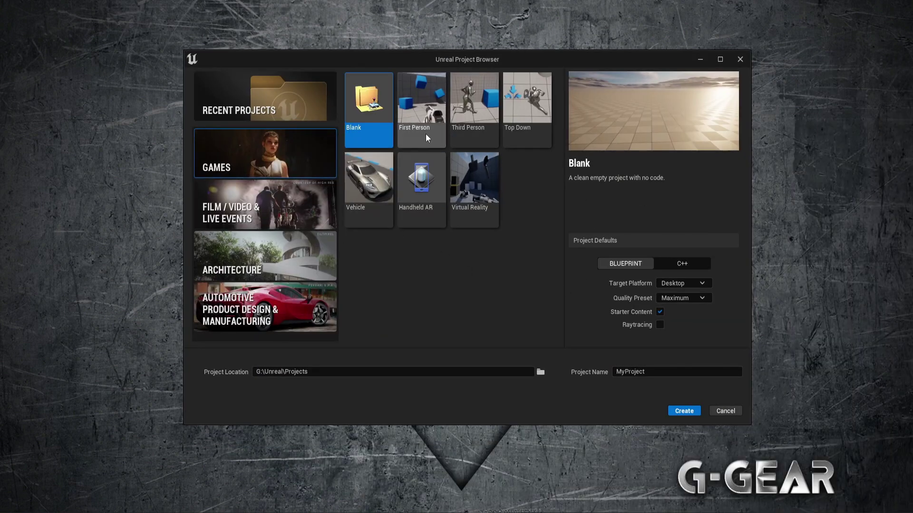
# Pick the Third Person game template and start entering a ThirdPerson tutorial project name
pyautogui.click(477, 106)
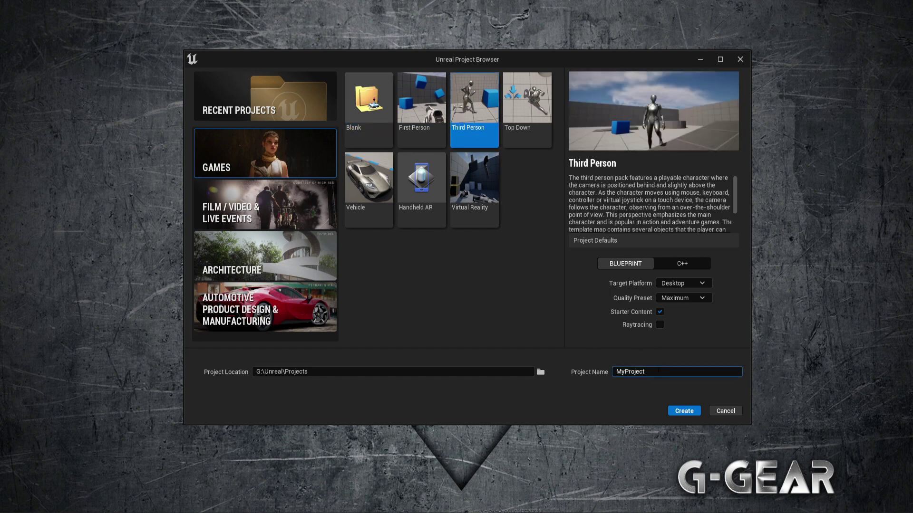
pyautogui.doubleClick(664, 372)
pyautogui.write('Thr')
pyautogui.press('BackSpace')
pyautogui.write('irdPerson')
pyautogui.press('Home')
pyautogui.write('Demo_ThirdPerson_Tutorial')
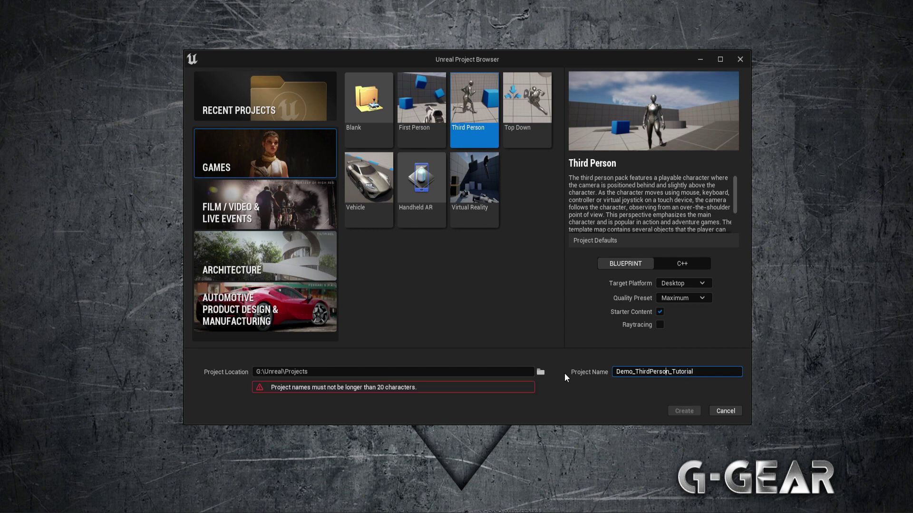
pyautogui.press('Left')
pyautogui.press('Left')
pyautogui.press('Left')
pyautogui.press('Left')
pyautogui.press('Left')
pyautogui.press('Left')
pyautogui.press('Left')
pyautogui.press('Left')
pyautogui.write('Metahuman_')
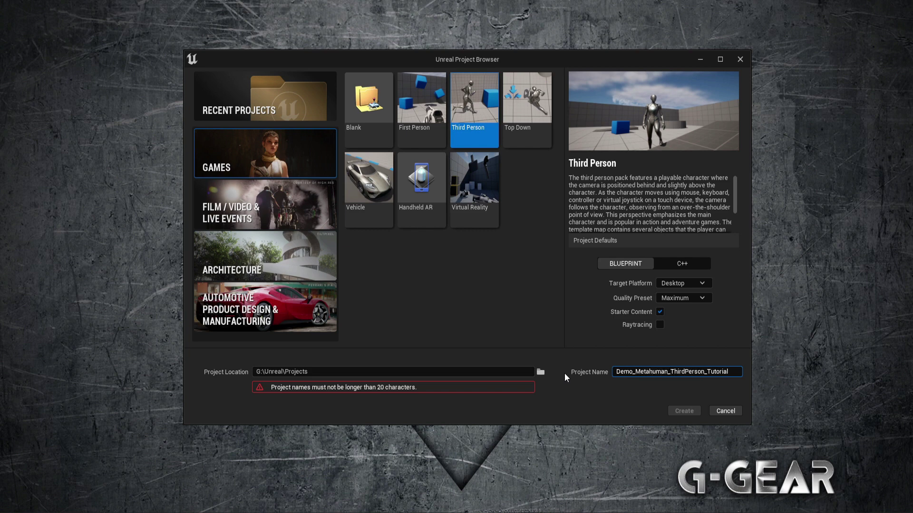
# Trim the project name to Meta_ThirdPerson_Tut and create the project
pyautogui.press('Left')
pyautogui.hotkey('shift', 'Left')
pyautogui.hotkey('shift', 'Left')
pyautogui.hotkey('shift', 'Left')
pyautogui.hotkey('shift', 'Left')
pyautogui.hotkey('shift', 'Left')
pyautogui.press('BackSpace')
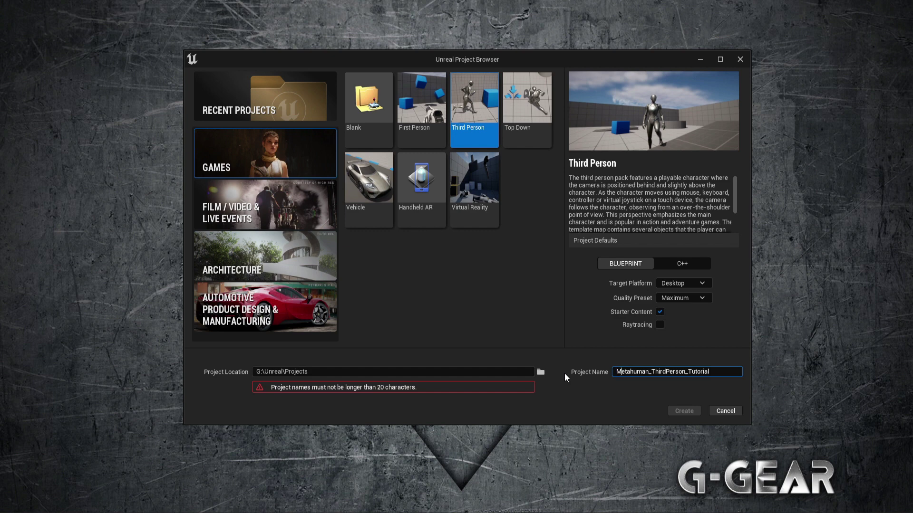
pyautogui.hotkey('shift', 'Right')
pyautogui.hotkey('shift', 'Right')
pyautogui.hotkey('shift', 'Right')
pyautogui.hotkey('shift', 'Right')
pyautogui.hotkey('shift', 'Right')
pyautogui.press('BackSpace')
pyautogui.press('End')
pyautogui.hotkey('shift', 'Left')
pyautogui.hotkey('shift', 'Left')
pyautogui.hotkey('shift', 'Left')
pyautogui.hotkey('shift', 'Left')
pyautogui.hotkey('shift', 'Left')
pyautogui.press('BackSpace')
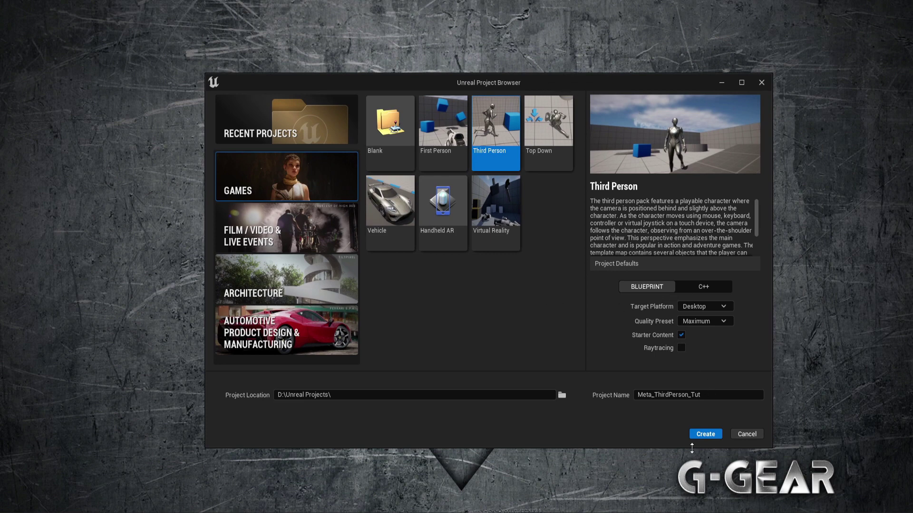
pyautogui.click(706, 438)
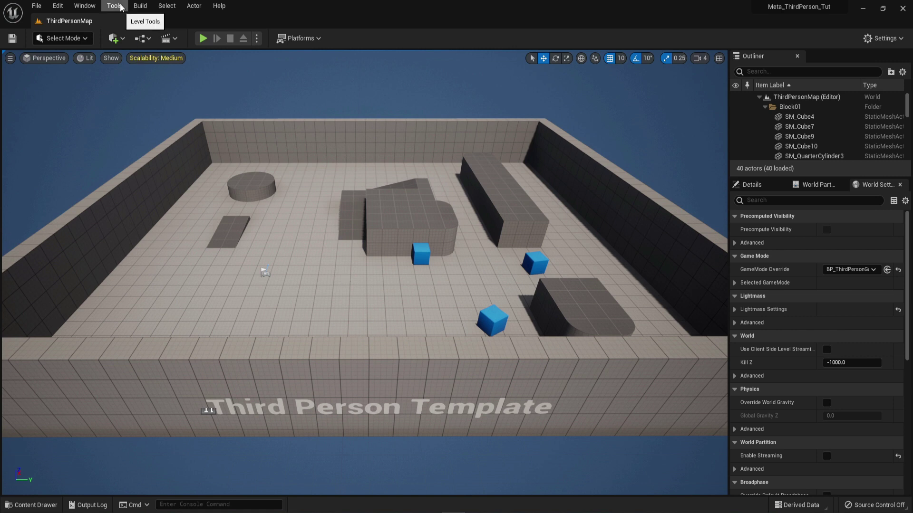
# Open Quixel Bridge from the Window menu
pyautogui.click(91, 13)
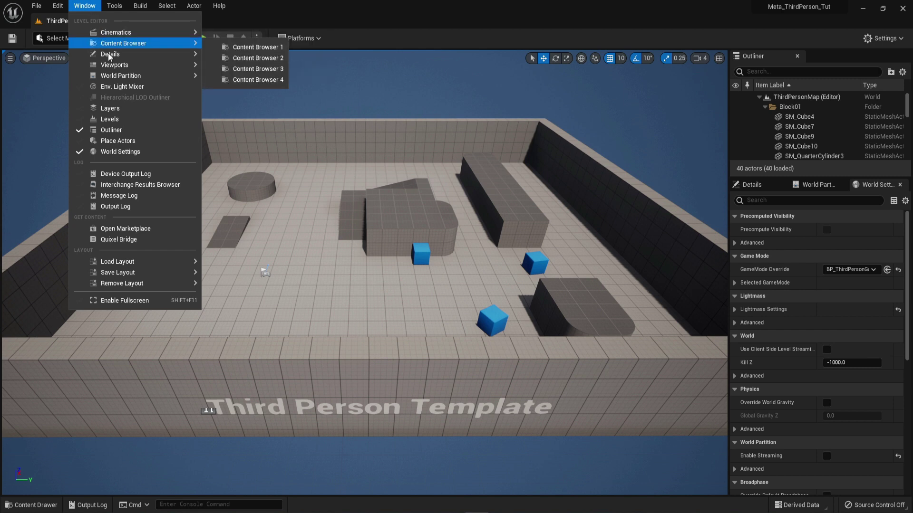
pyautogui.click(151, 240)
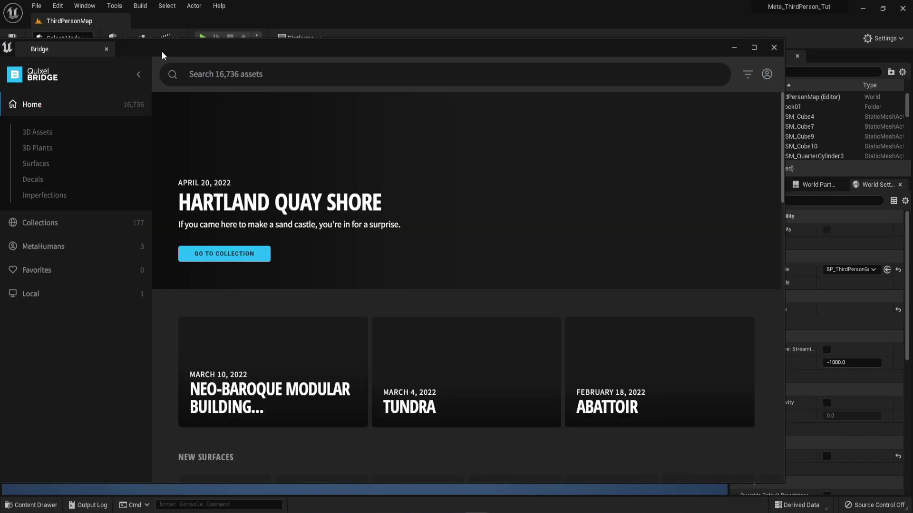
# Select MonkeyKing under My MetaHumans and add it at Highest Quality
pyautogui.moveTo(162, 51); pyautogui.dragTo(217, 53)
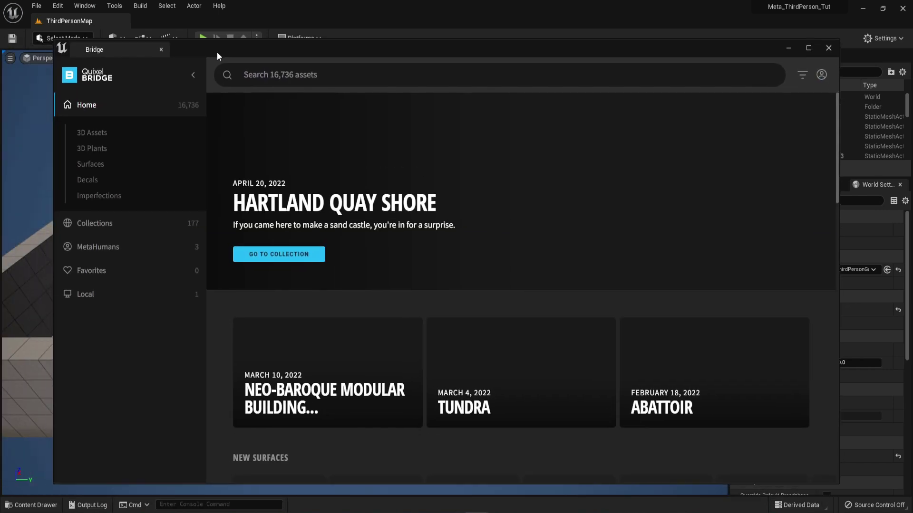
pyautogui.click(135, 248)
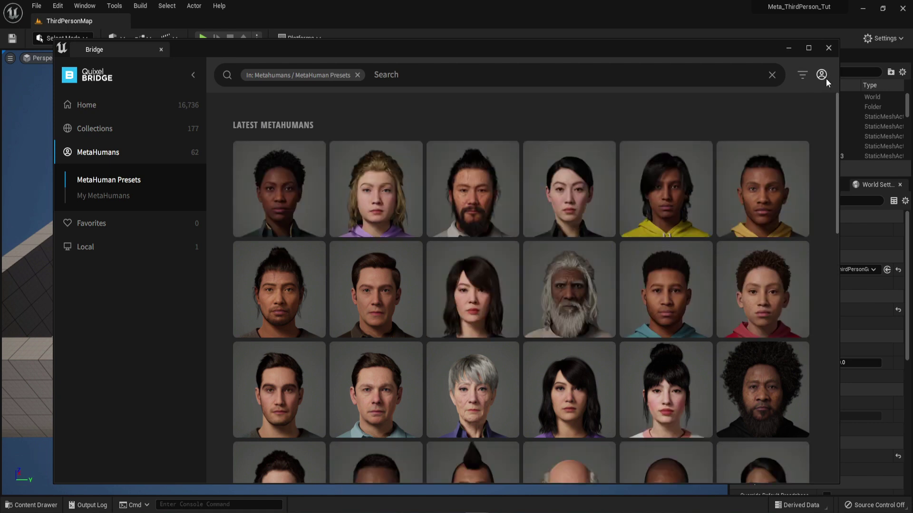
pyautogui.click(103, 201)
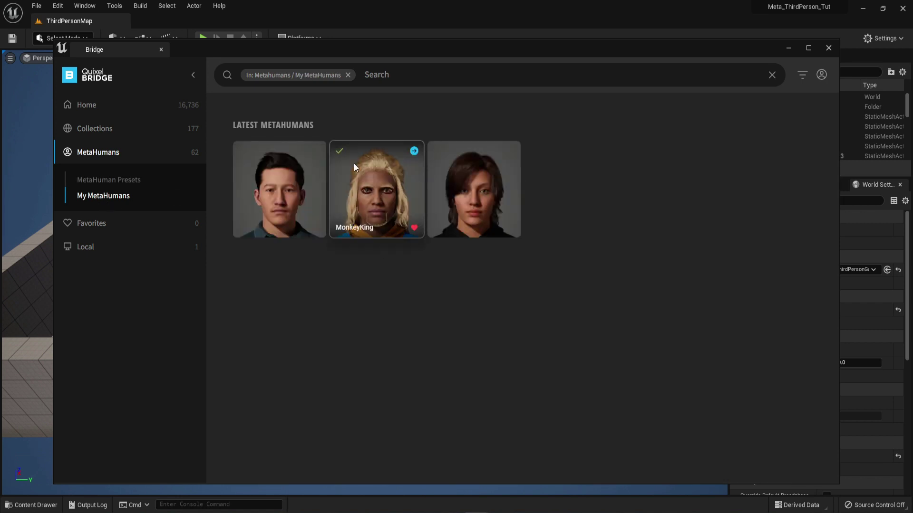
pyautogui.click(354, 166)
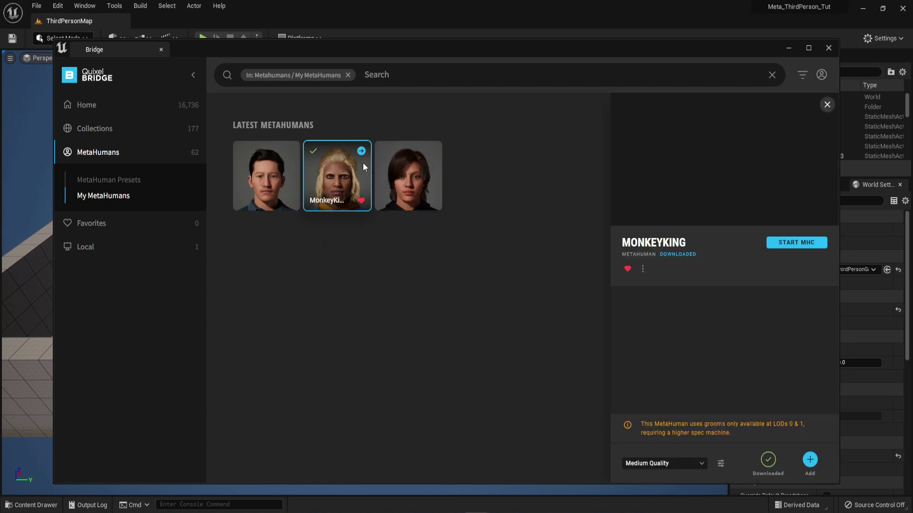
pyautogui.click(678, 464)
pyautogui.click(651, 443)
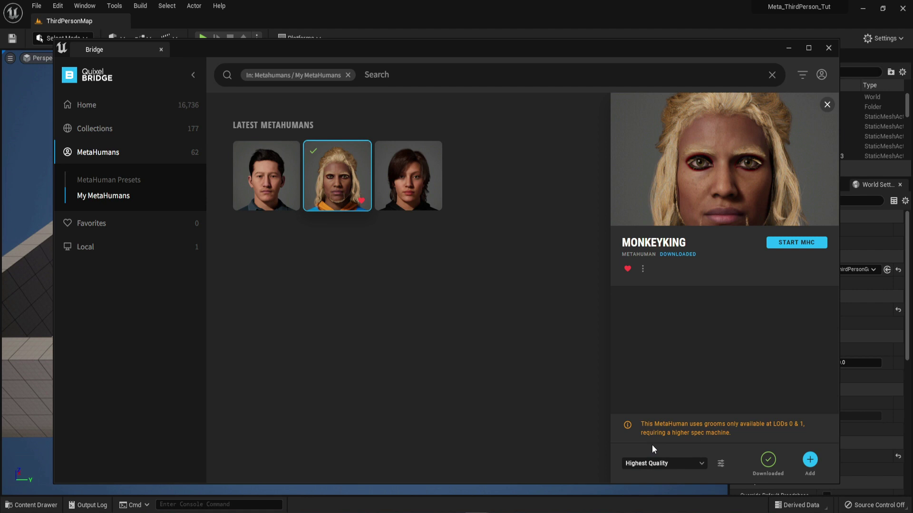
pyautogui.click(811, 460)
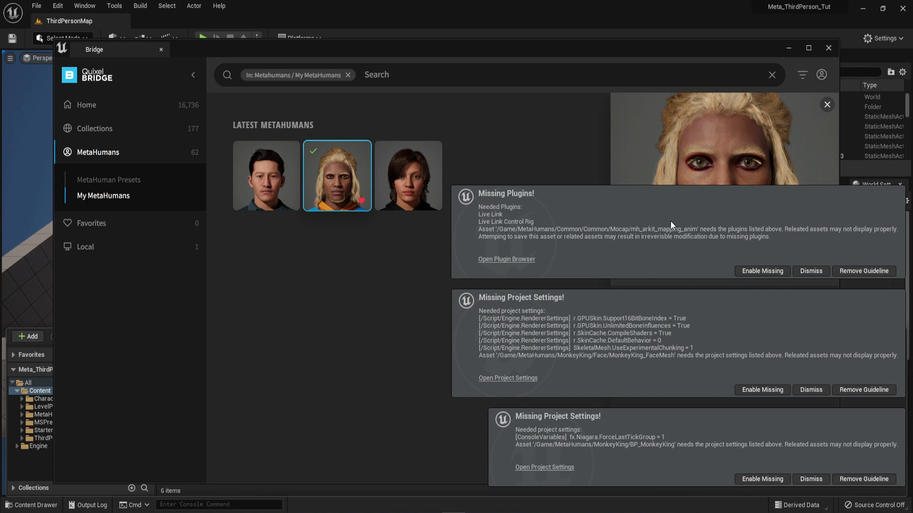
# Enable the missing Live Link plugins, renderer and Niagara settings, then restart the editor
pyautogui.click(759, 271)
pyautogui.click(754, 390)
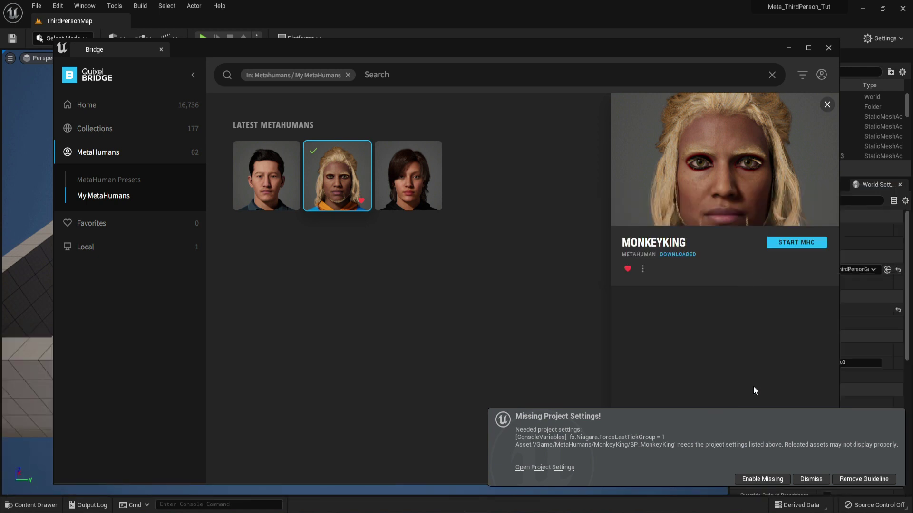
pyautogui.click(749, 476)
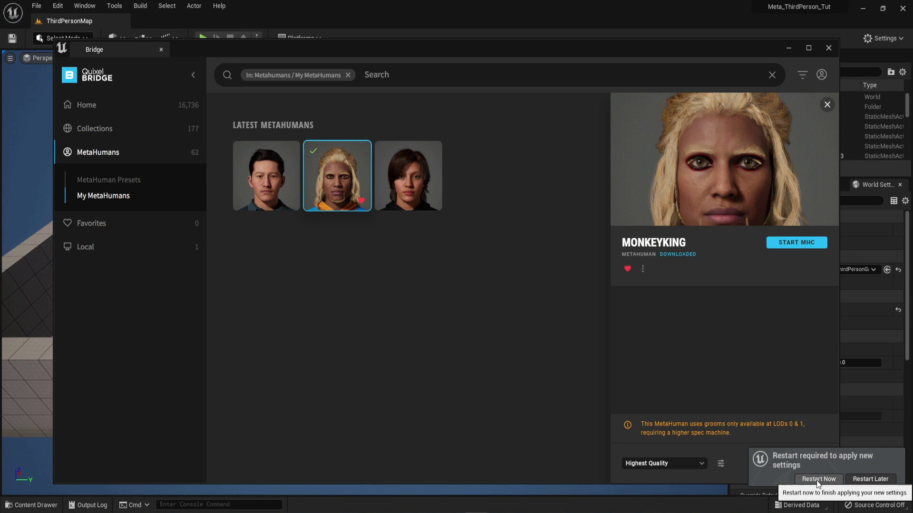
pyautogui.click(818, 480)
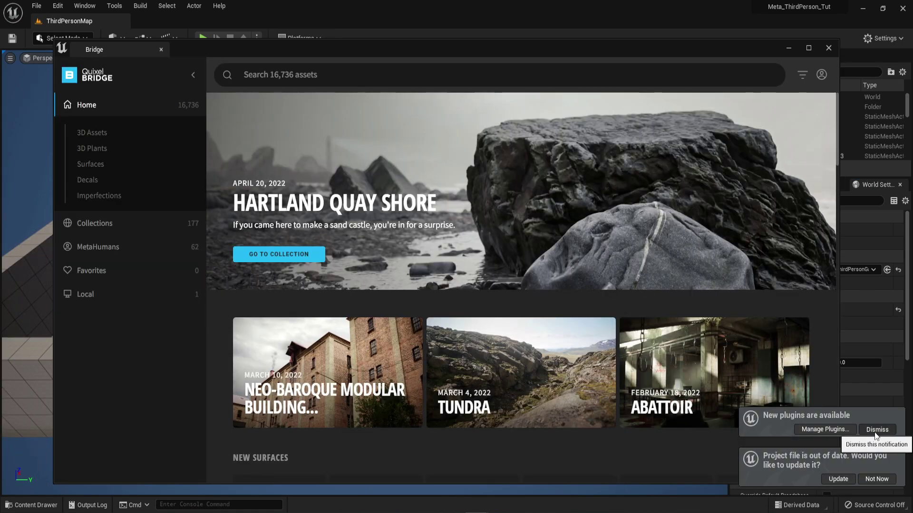
# Dismiss the plugins notice, update the project file, and close Quixel Bridge
pyautogui.click(877, 430)
pyautogui.click(843, 482)
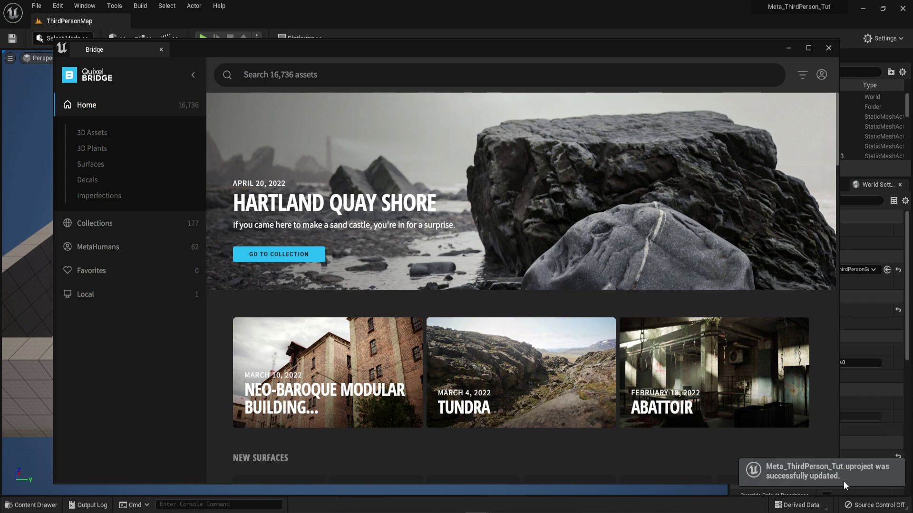
pyautogui.click(828, 48)
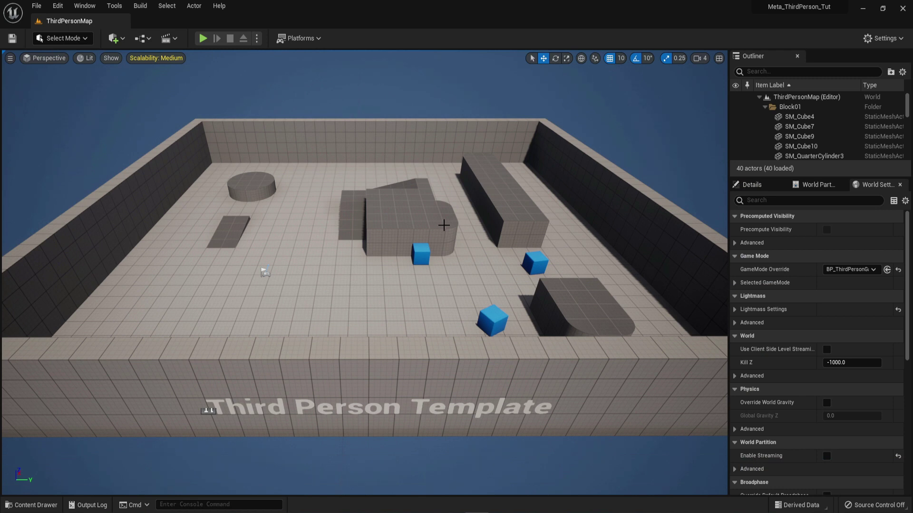
# Browse to Content > MetaHumans > MonkeyKing in the Content Drawer and open BP_MonkeyKing
pyautogui.moveTo(496, 198); pyautogui.dragTo(496, 187, button='right')
pyautogui.hotkey('ctrl', 'space')
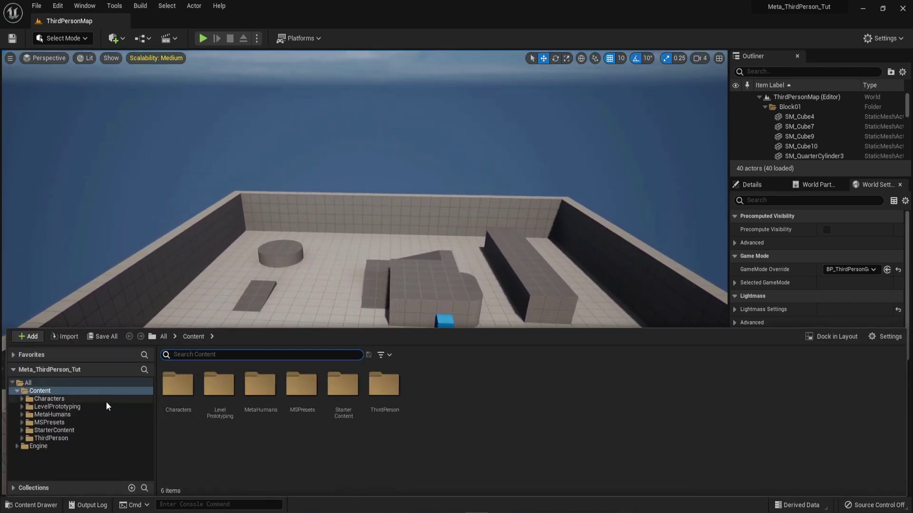
pyautogui.click(92, 414)
pyautogui.click(213, 391)
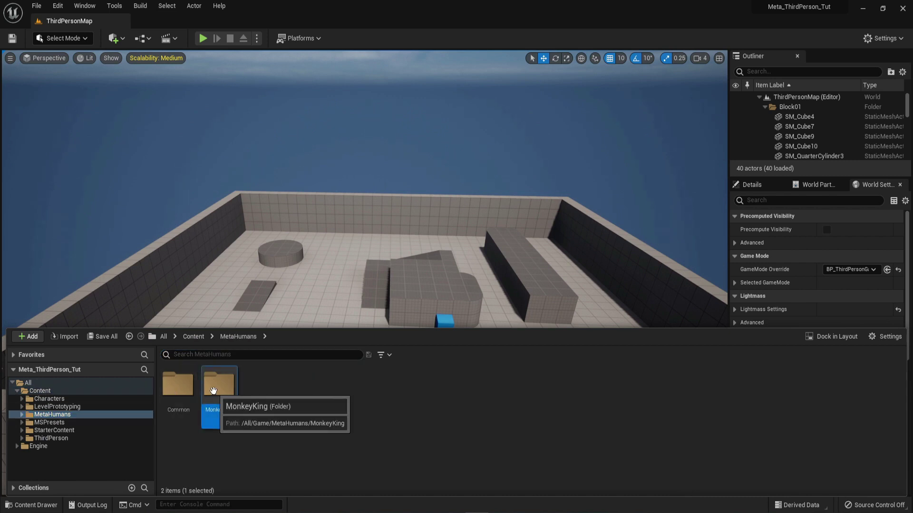
pyautogui.doubleClick(213, 391)
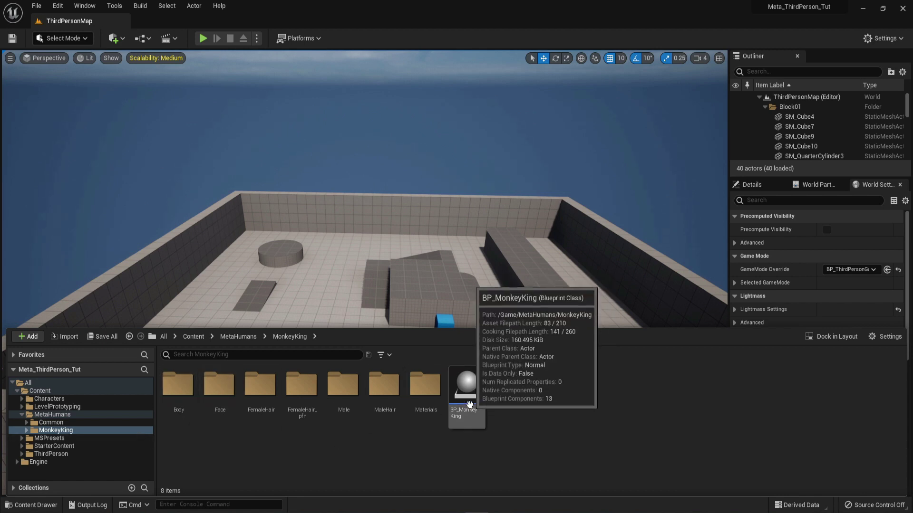
pyautogui.click(471, 396)
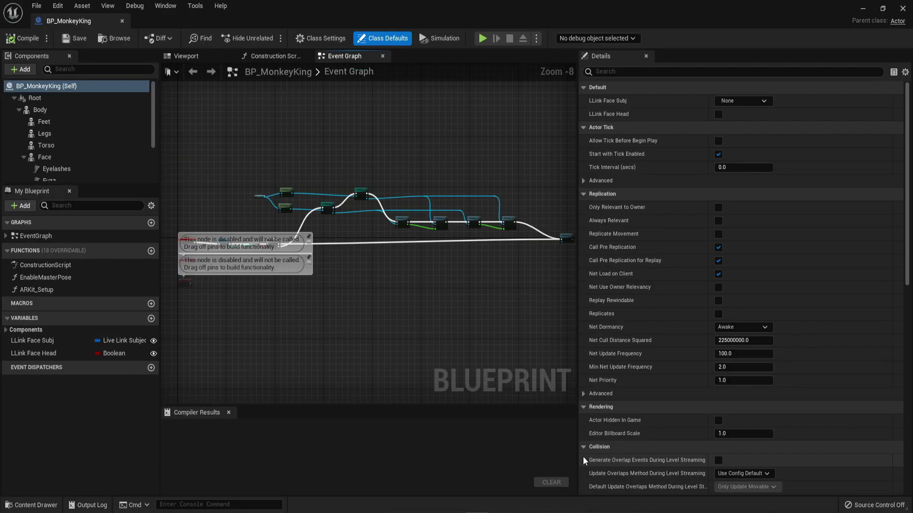
# Show the MonkeyKing character in the blueprint's viewport and frame it fully
pyautogui.click(187, 56)
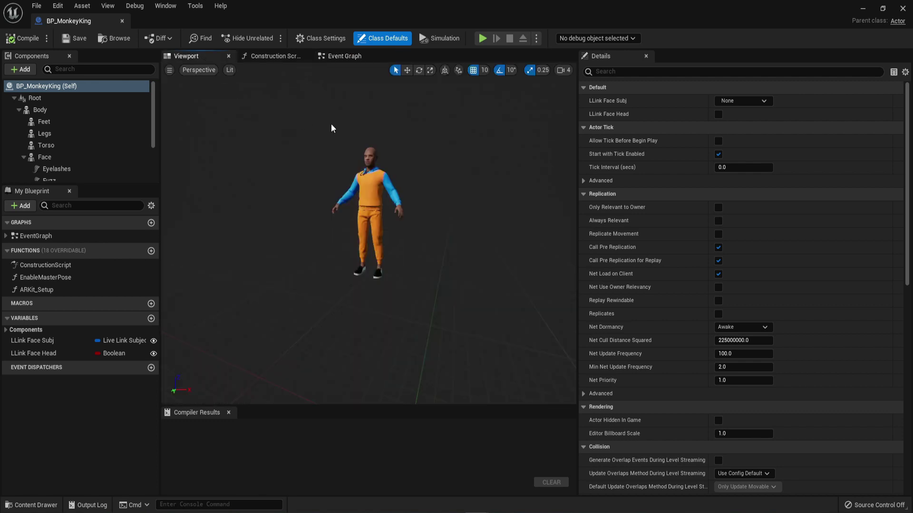
pyautogui.moveTo(479, 217); pyautogui.dragTo(442, 143)
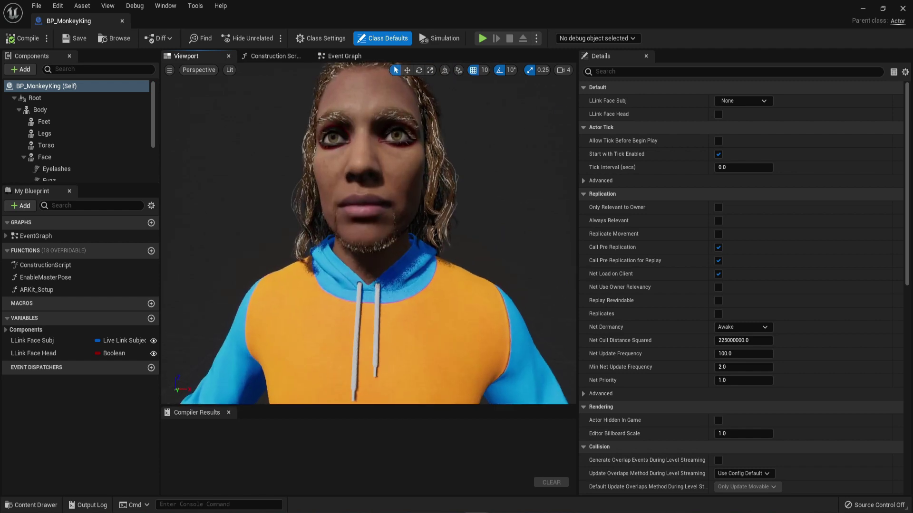
pyautogui.press('f')
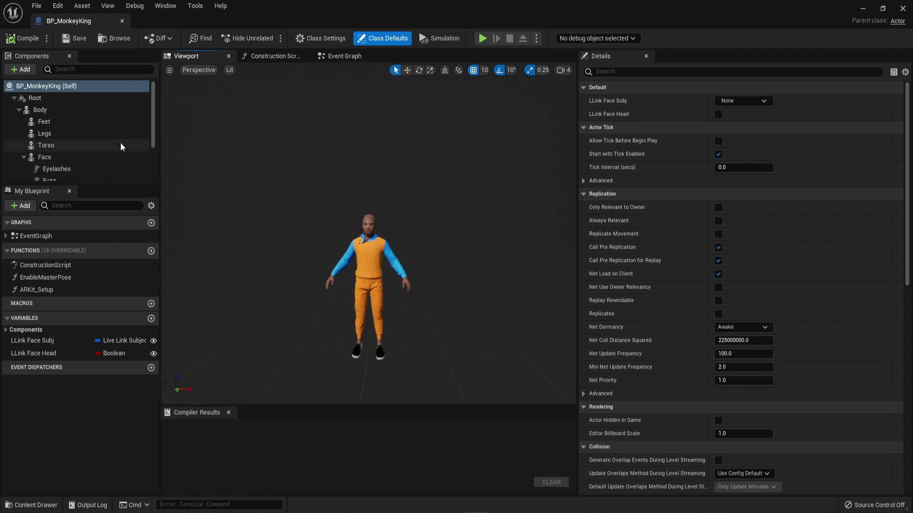
pyautogui.scroll(-3, 122, 157)
# Set the LODSync component's Forced LOD to 0, then compile and save BP_MonkeyKing
pyautogui.click(113, 176)
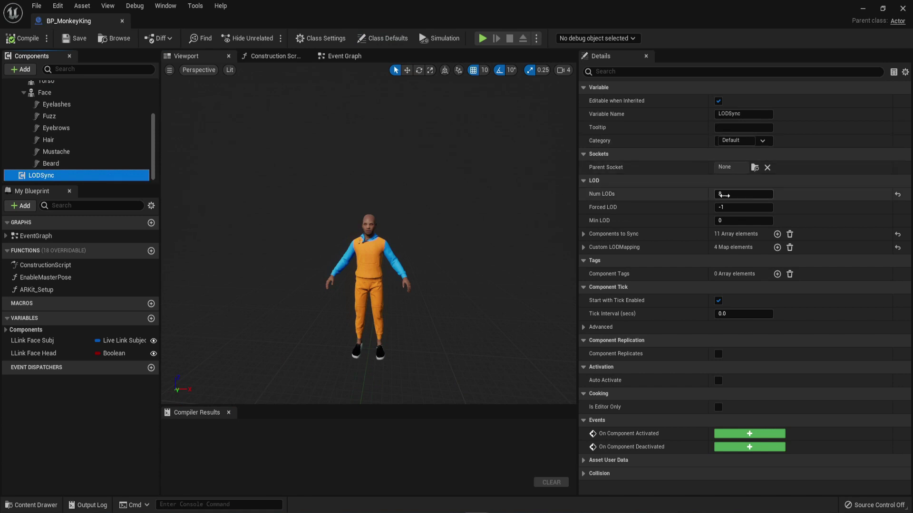
pyautogui.click(728, 204)
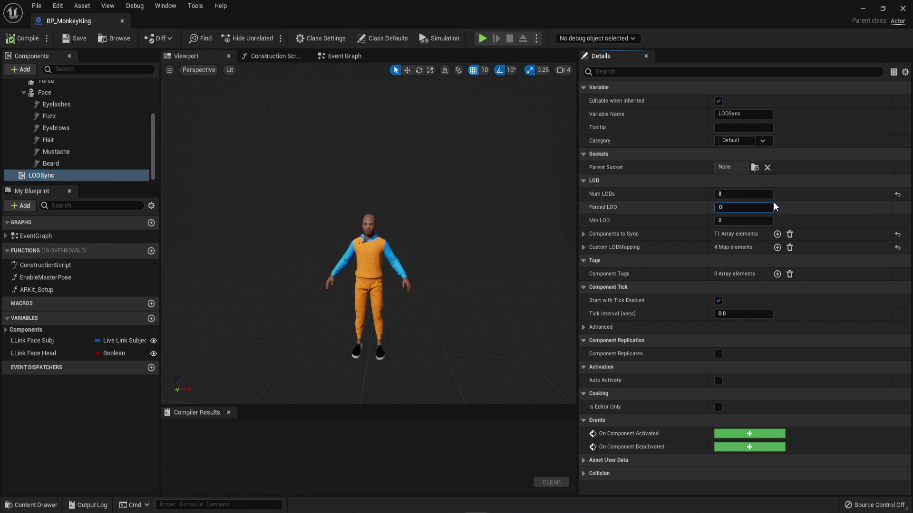
pyautogui.press('Return')
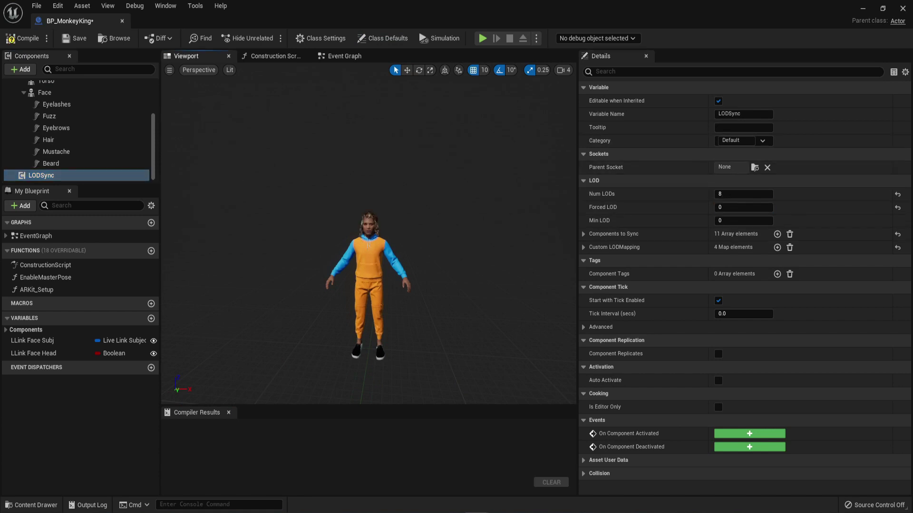
pyautogui.scroll(3, 362, 238)
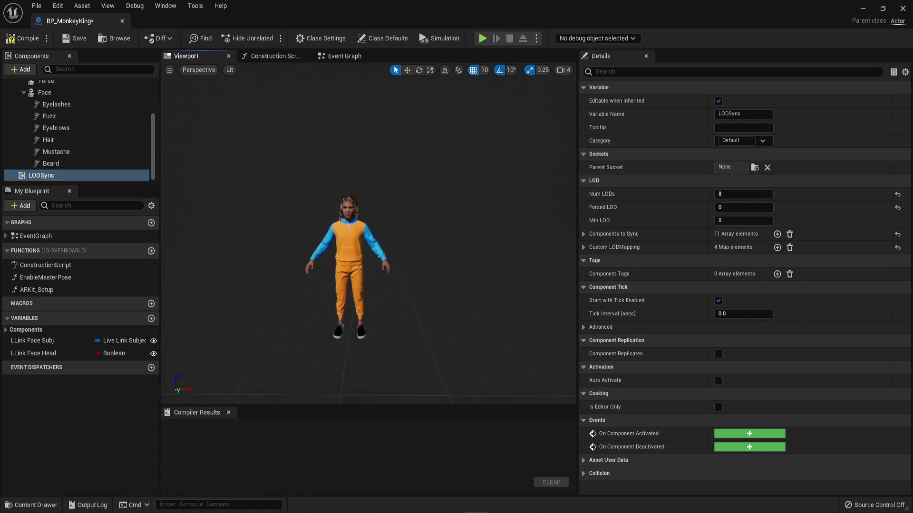
pyautogui.click(22, 39)
pyautogui.click(75, 39)
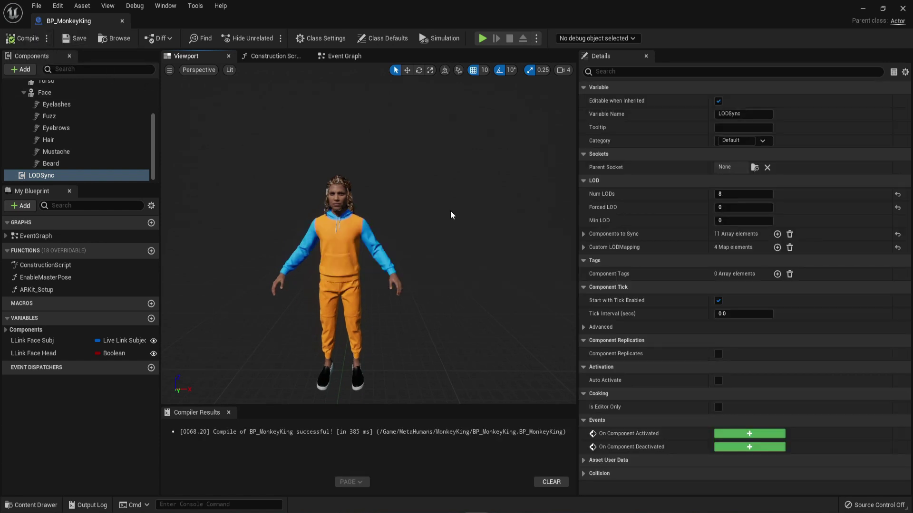
pyautogui.scroll(5, 452, 215)
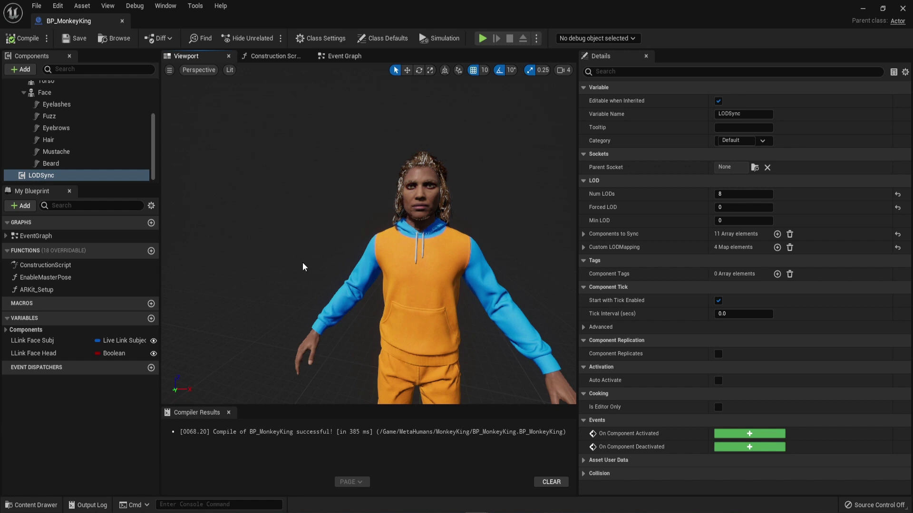
pyautogui.hotkey('ctrl', 'space')
# Open BP_ThirdPersonCharacter from ThirdPerson > Blueprints and select its Mesh in the Viewport
pyautogui.click(81, 449)
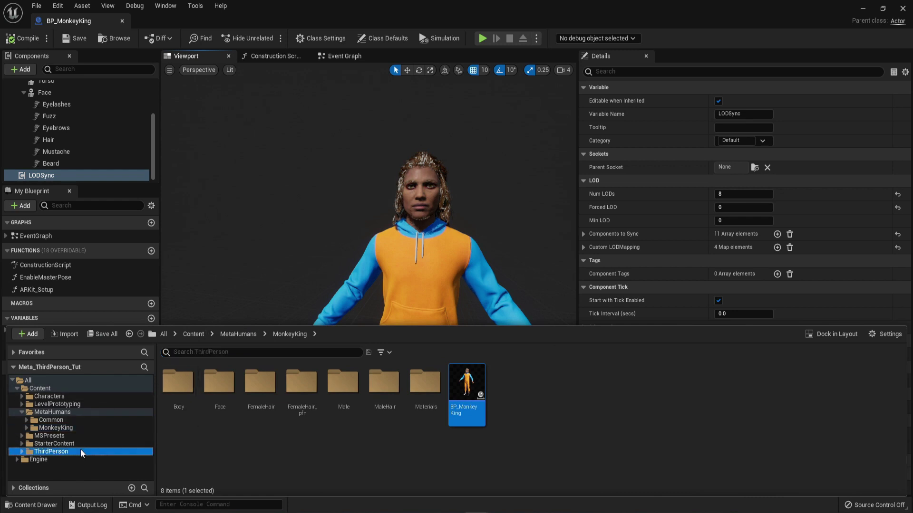
pyautogui.doubleClick(178, 382)
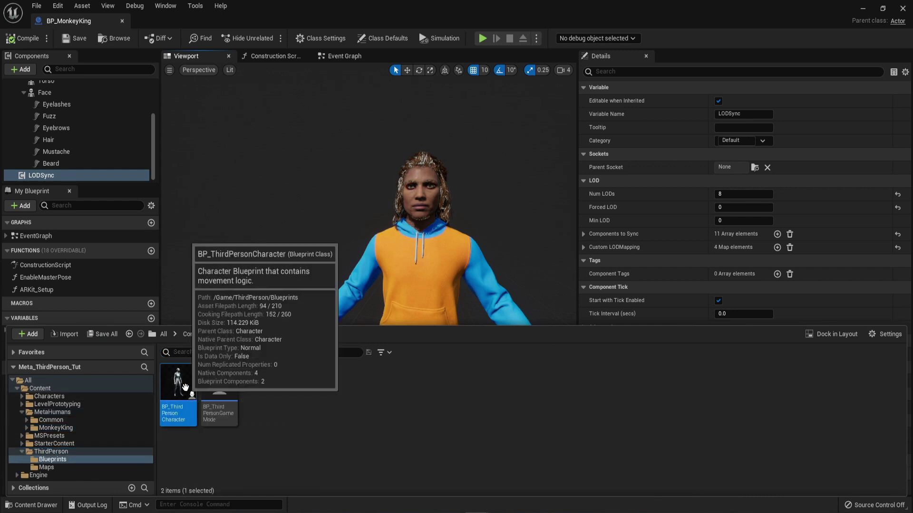
pyautogui.doubleClick(185, 386)
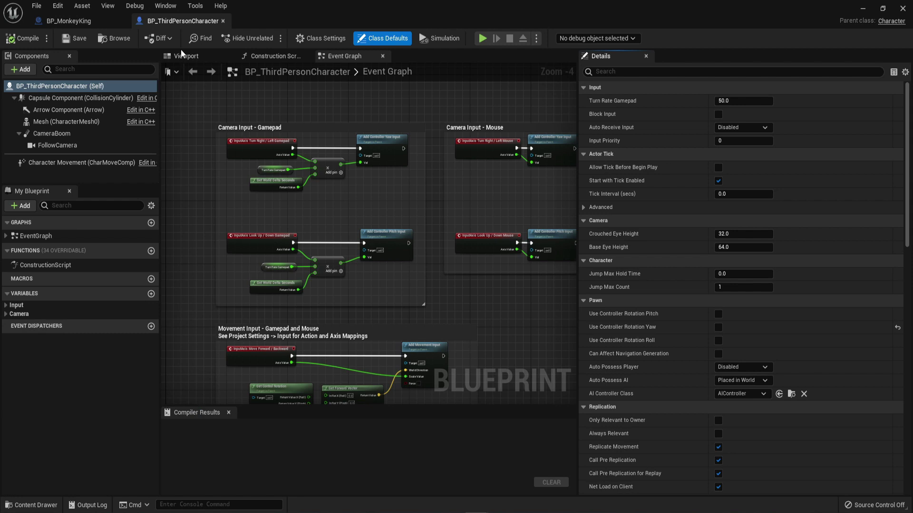
pyautogui.click(183, 54)
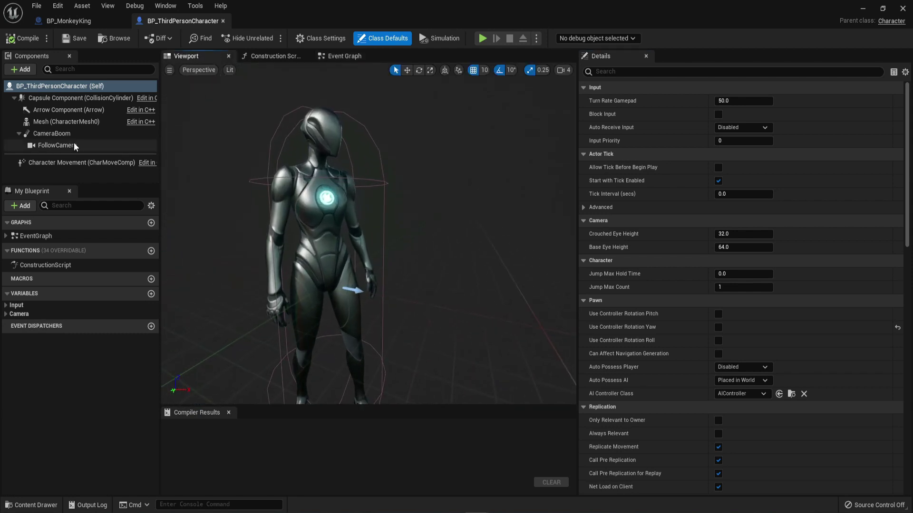
pyautogui.click(81, 122)
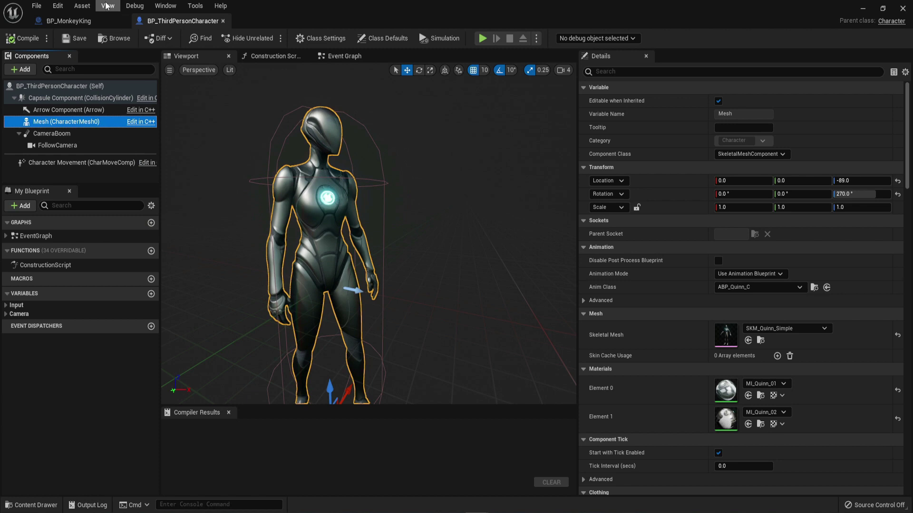
# Detach the BP_MonkeyKing tab into its own floating window and make it taller
pyautogui.click(99, 21)
pyautogui.scroll(1, 83, 109)
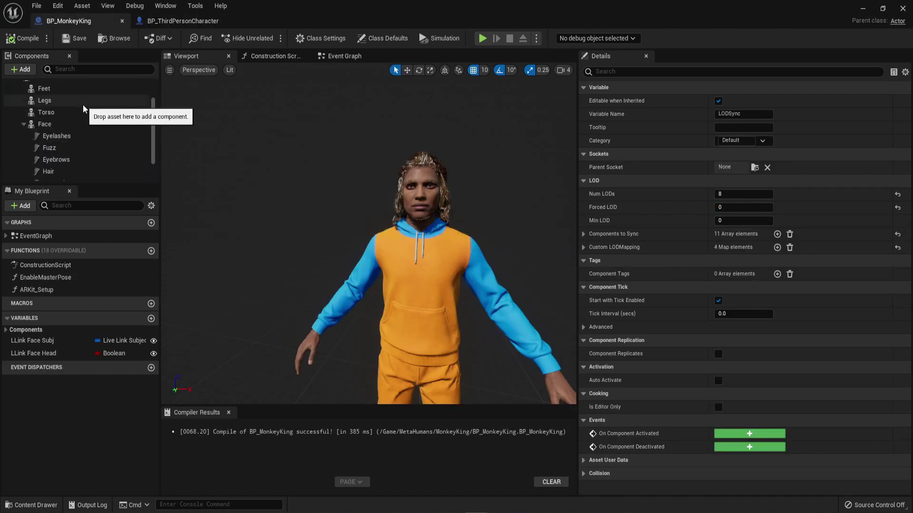
pyautogui.scroll(3, 84, 109)
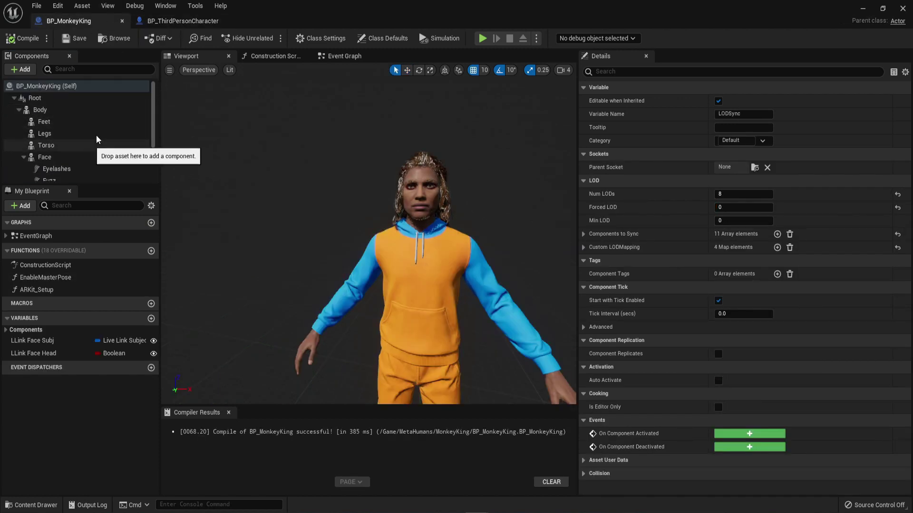
pyautogui.moveTo(71, 21); pyautogui.dragTo(508, 124)
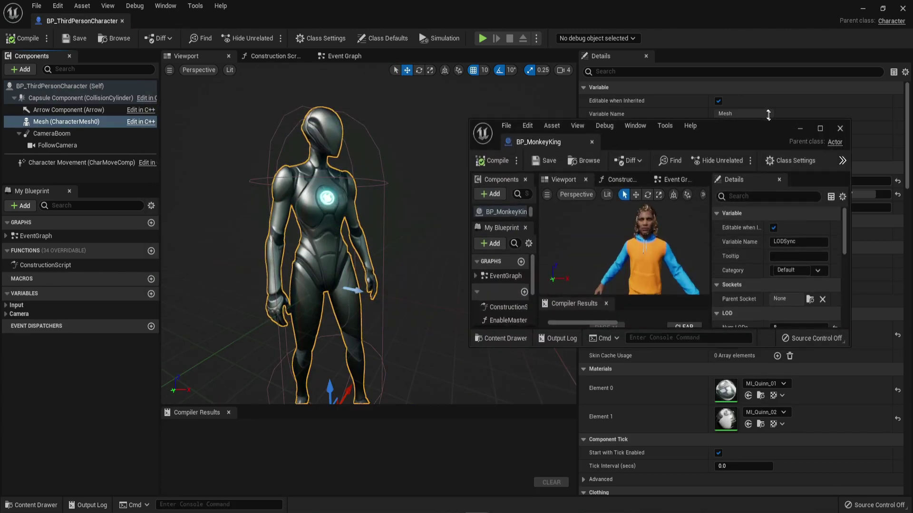
pyautogui.moveTo(768, 114); pyautogui.dragTo(726, 79)
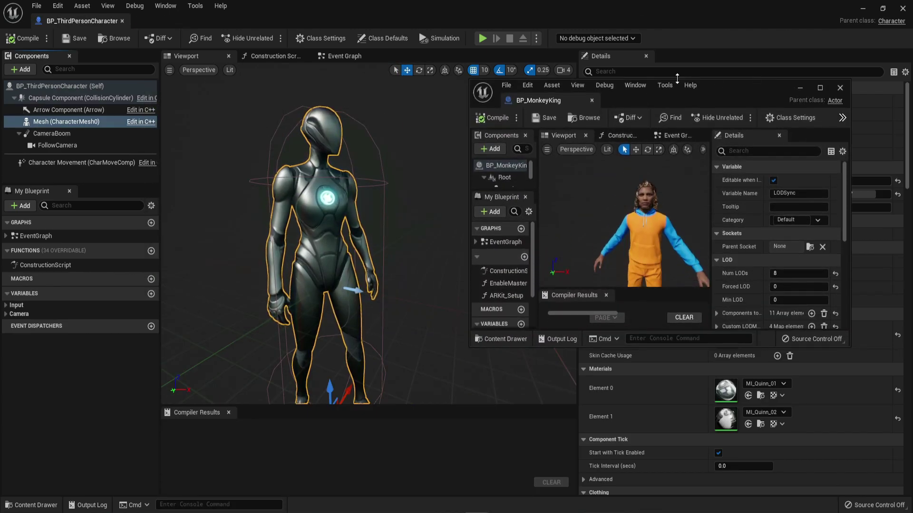
# Tile the two editors left and right, widen both component trees, and select Mesh (CharacterMesh0)
pyautogui.moveTo(523, 21); pyautogui.dragTo(1, 137)
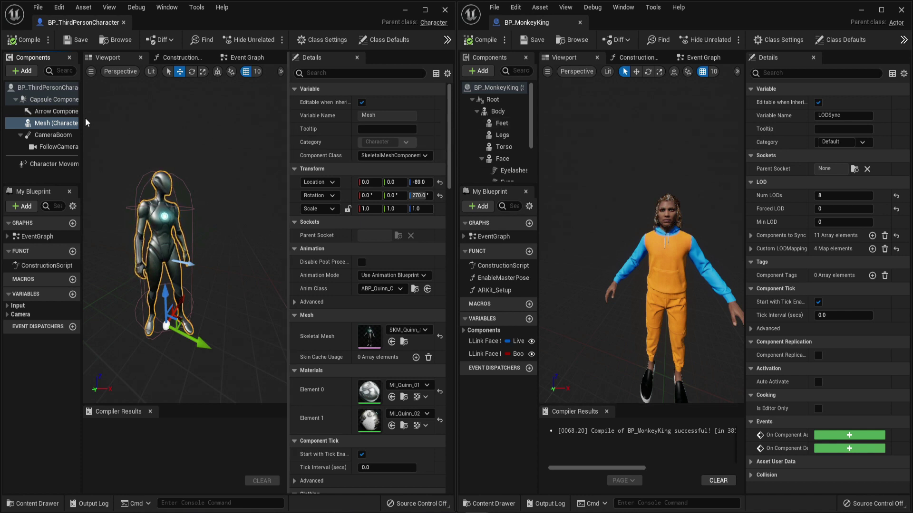
pyautogui.moveTo(82, 121); pyautogui.dragTo(149, 110)
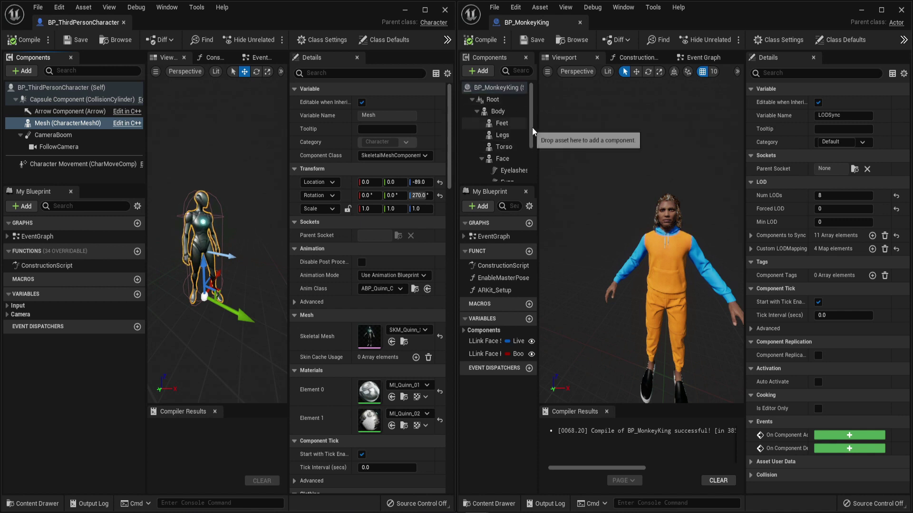
pyautogui.moveTo(537, 129); pyautogui.dragTo(580, 129)
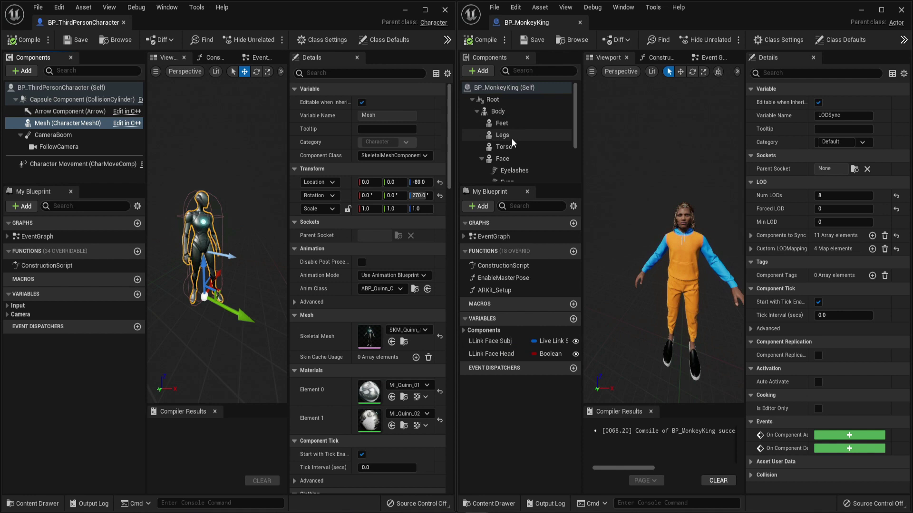
pyautogui.click(92, 125)
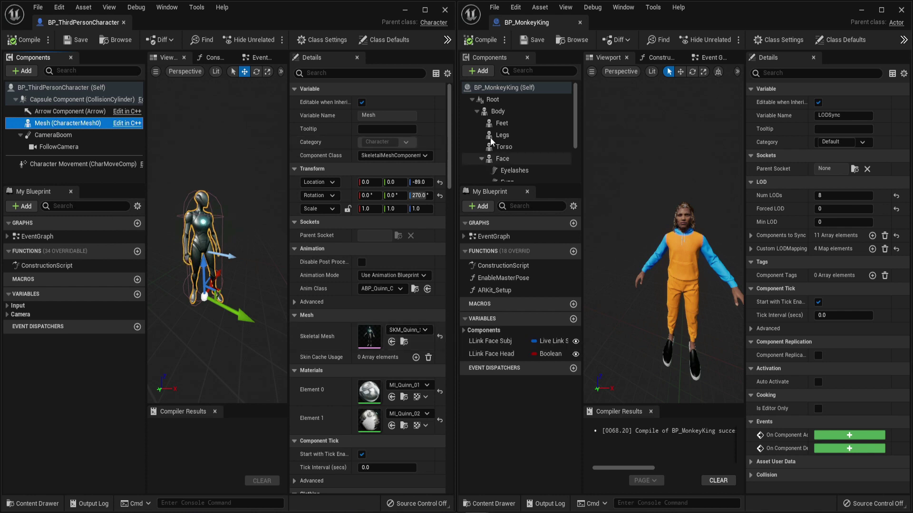
# Copy the MonkeyKing Body's skeletal mesh and paste it onto the character's Mesh
pyautogui.click(522, 111)
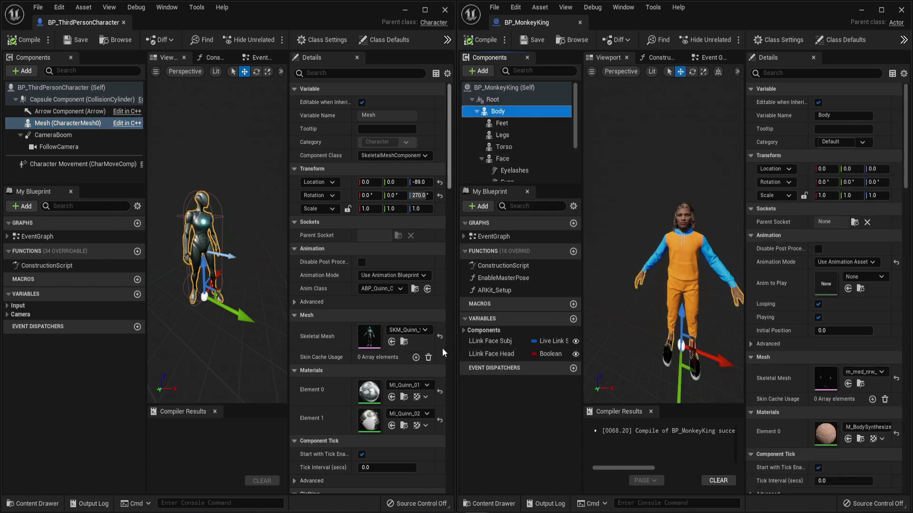
pyautogui.rightClick(828, 372)
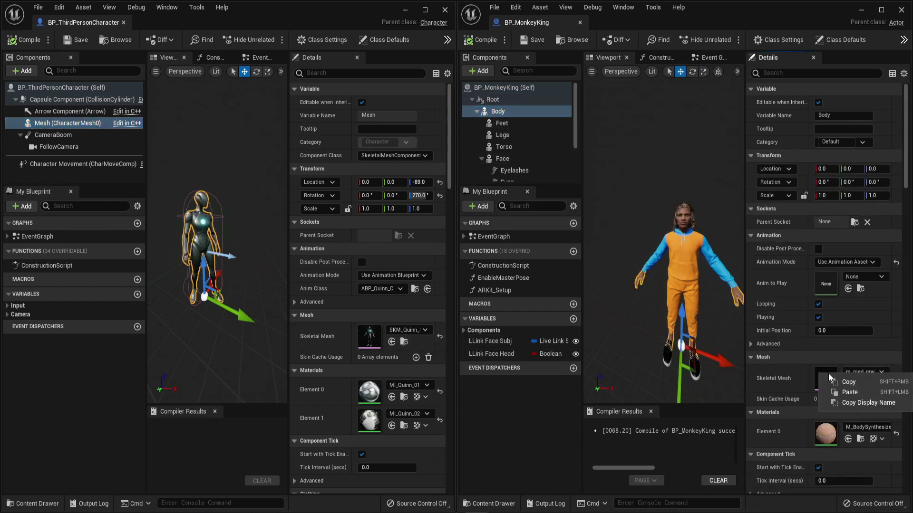
pyautogui.click(851, 379)
pyautogui.rightClick(358, 338)
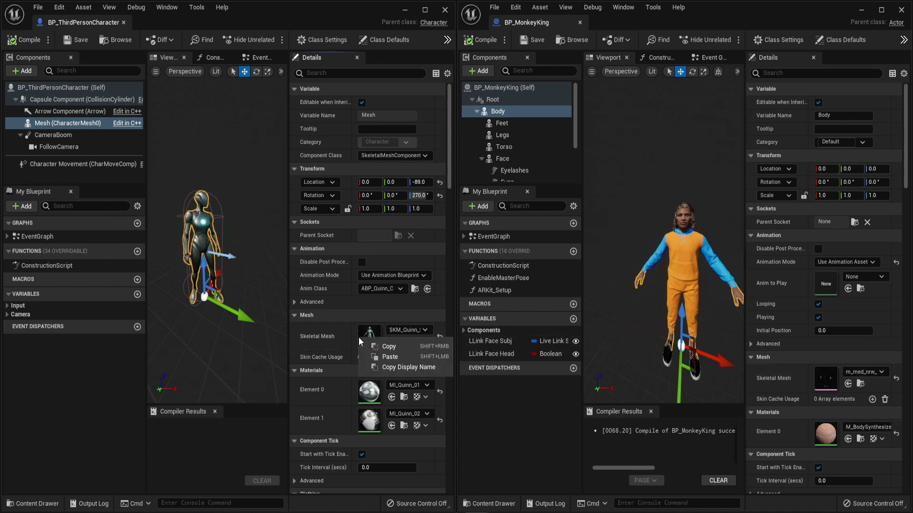
pyautogui.click(389, 357)
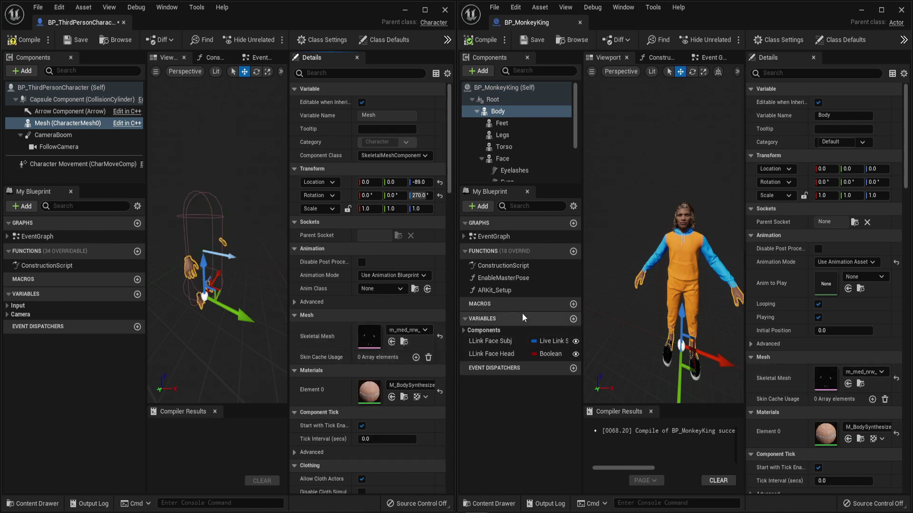
# Copy the Feet, Legs and Torso components from BP_MonkeyKing
pyautogui.click(541, 121)
pyautogui.keyDown('shift'); pyautogui.click(533, 144); pyautogui.keyUp('shift')
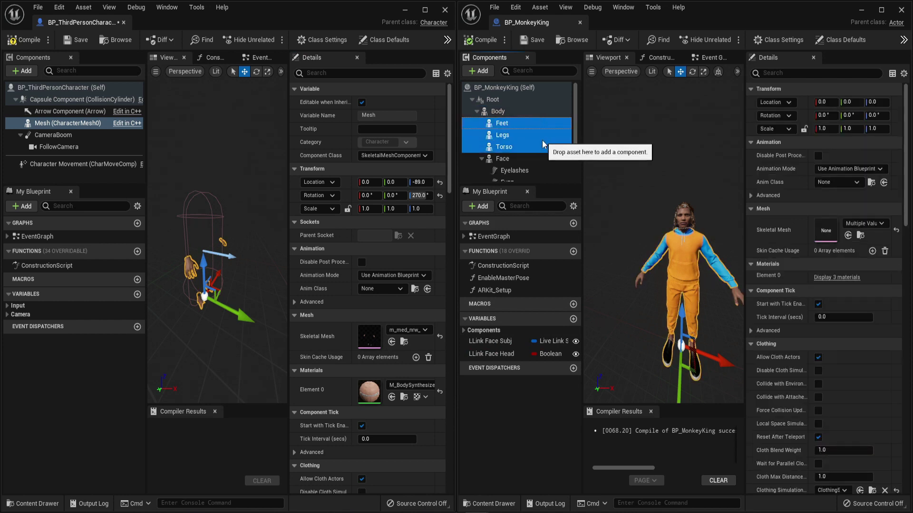
pyautogui.scroll(-1, 534, 159)
pyautogui.scroll(1, 534, 159)
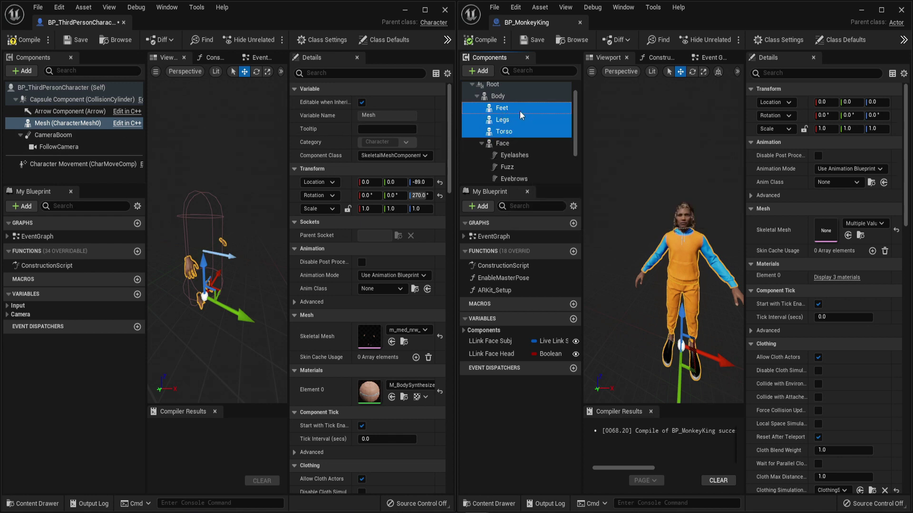
pyautogui.rightClick(516, 113)
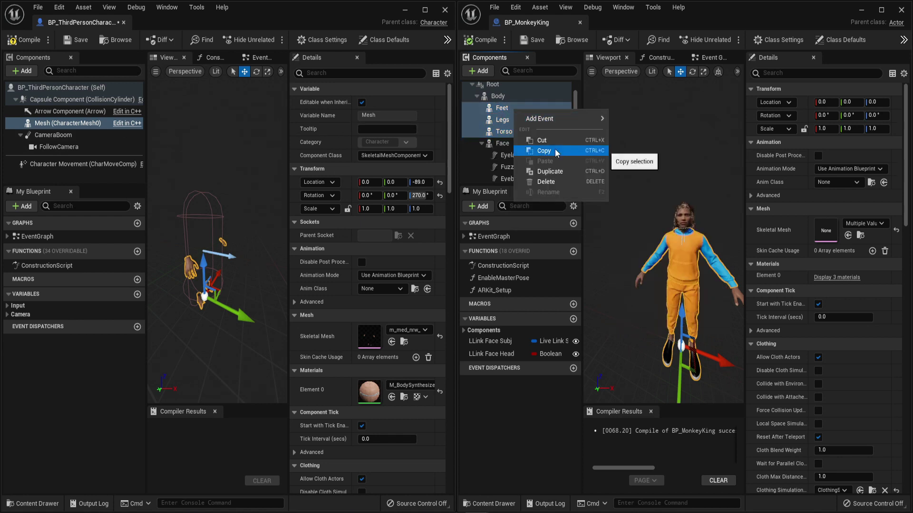
pyautogui.click(545, 151)
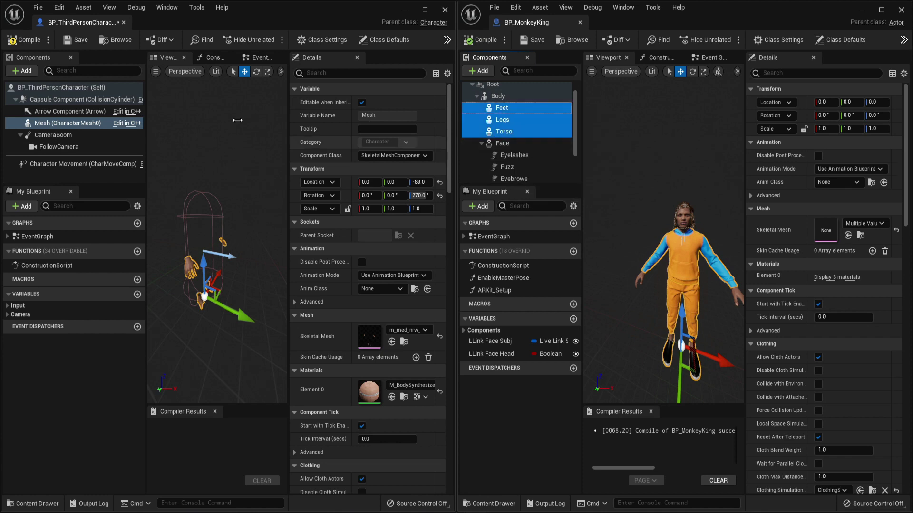
# Paste Feet, Legs and Torso into the character and attach them under Mesh (CharacterMesh0)
pyautogui.click(47, 124)
pyautogui.rightClick(47, 125)
pyautogui.click(97, 185)
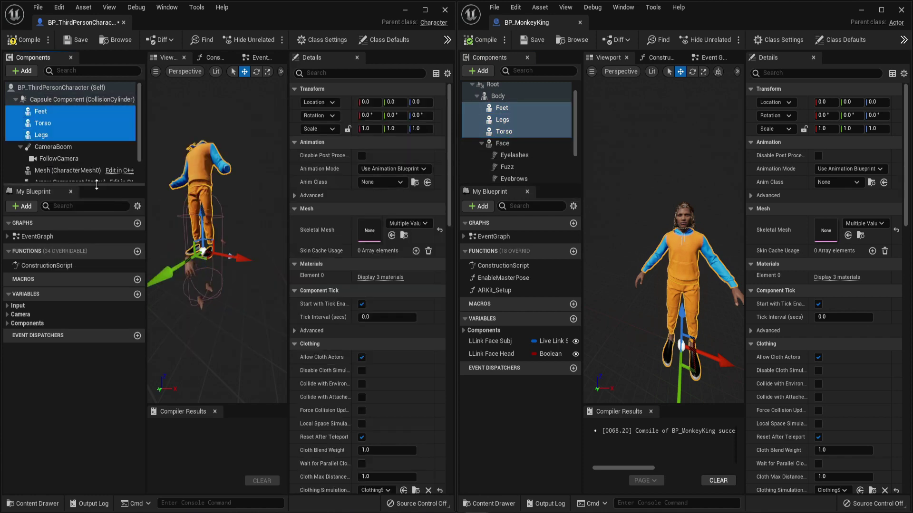
pyautogui.scroll(-1, 108, 131)
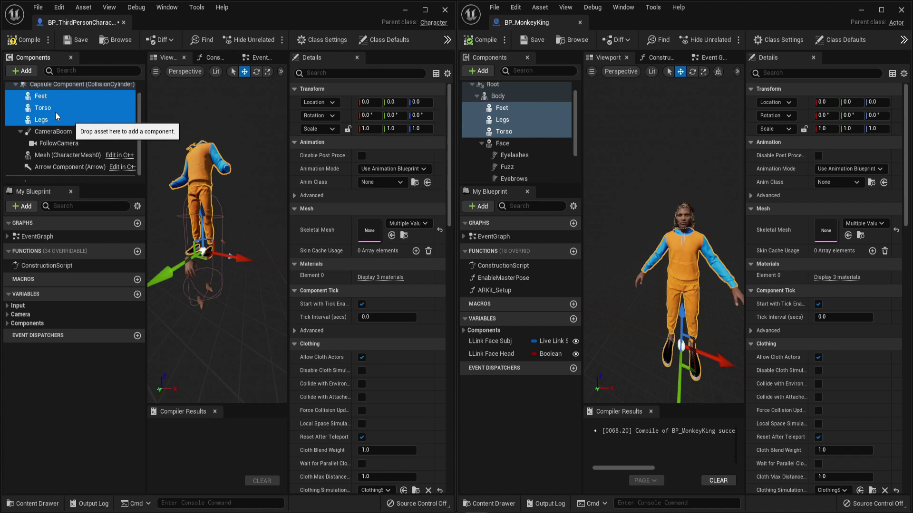
pyautogui.moveTo(40, 103); pyautogui.dragTo(45, 157)
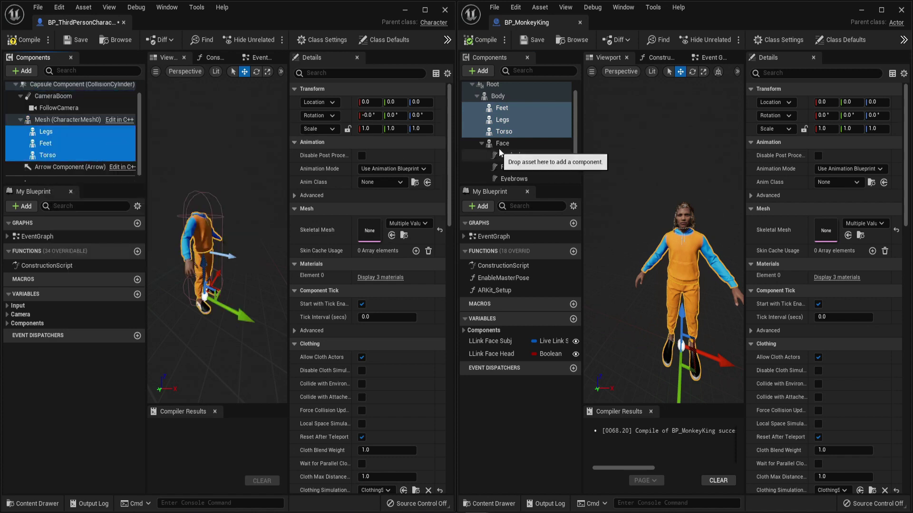
pyautogui.click(530, 146)
pyautogui.scroll(-3, 532, 150)
# Copy the MonkeyKing Face with its grooms and paste them onto the character's Mesh
pyautogui.keyDown('shift'); pyautogui.click(514, 164); pyautogui.keyUp('shift')
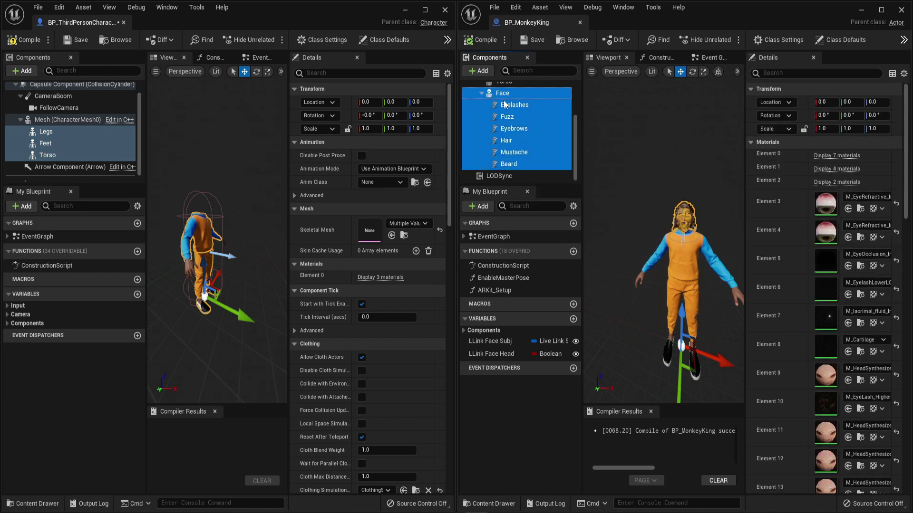
pyautogui.rightClick(501, 98)
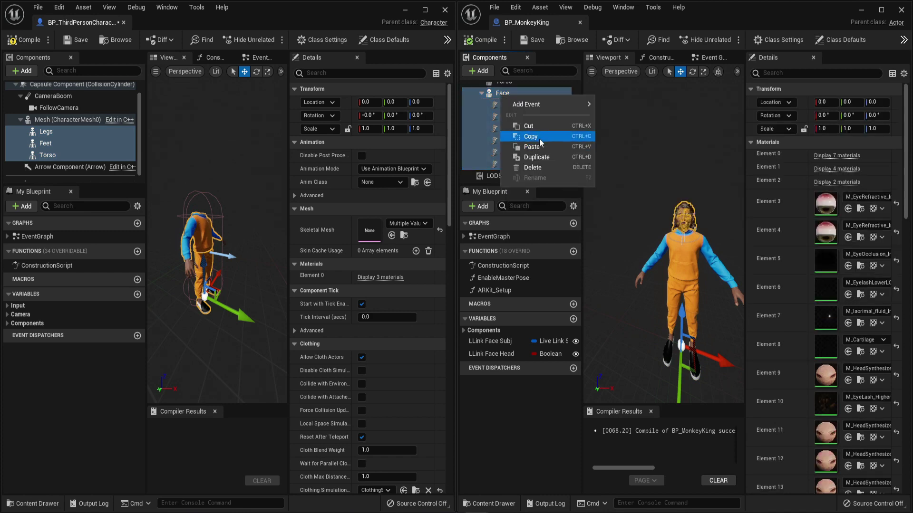
pyautogui.click(525, 137)
pyautogui.rightClick(39, 120)
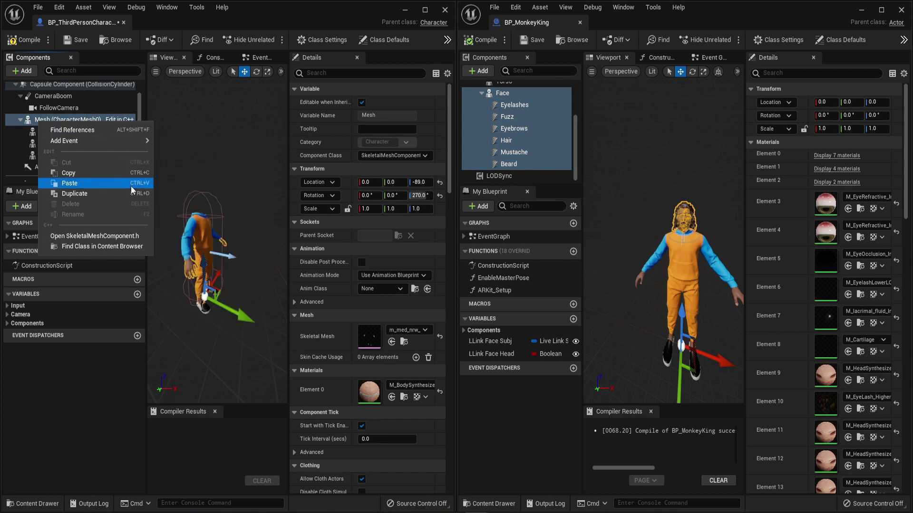
pyautogui.click(118, 182)
pyautogui.scroll(3, 95, 144)
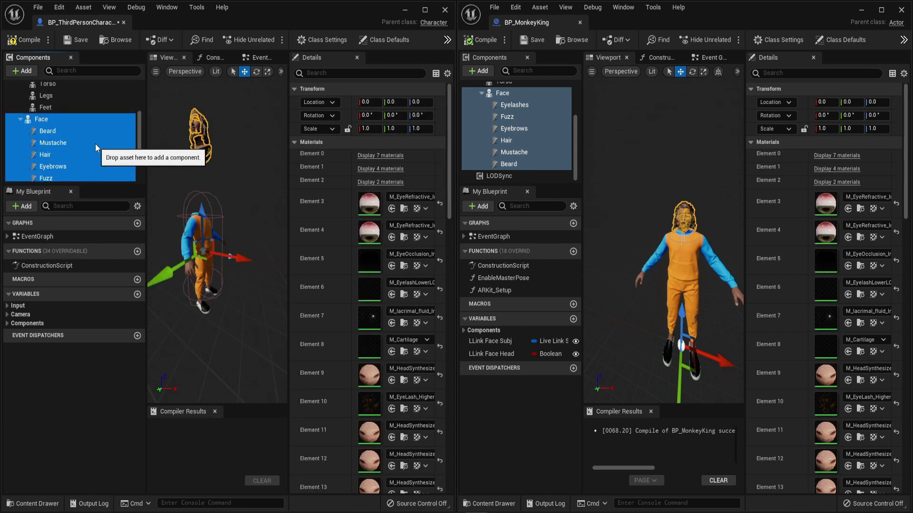
pyautogui.scroll(2, 95, 143)
# Attach the pasted Face component under the character's body Mesh
pyautogui.click(51, 165)
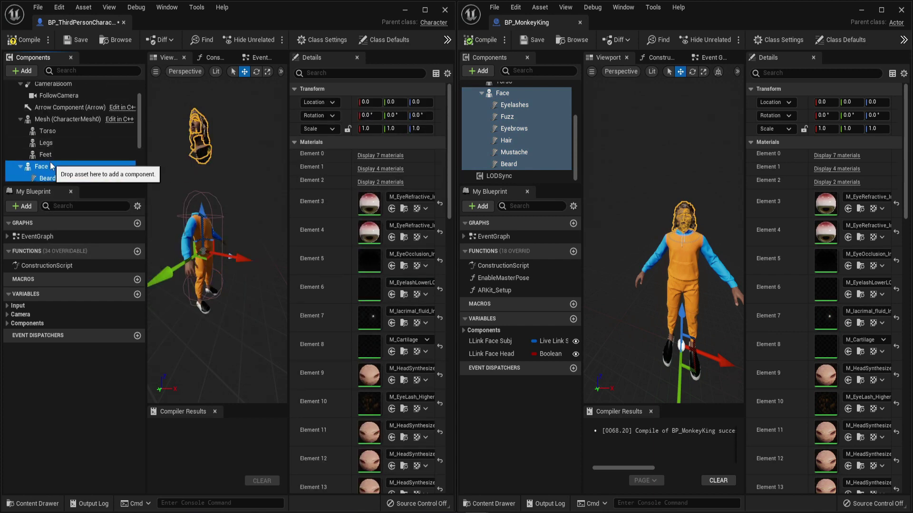
pyautogui.scroll(-5, 72, 164)
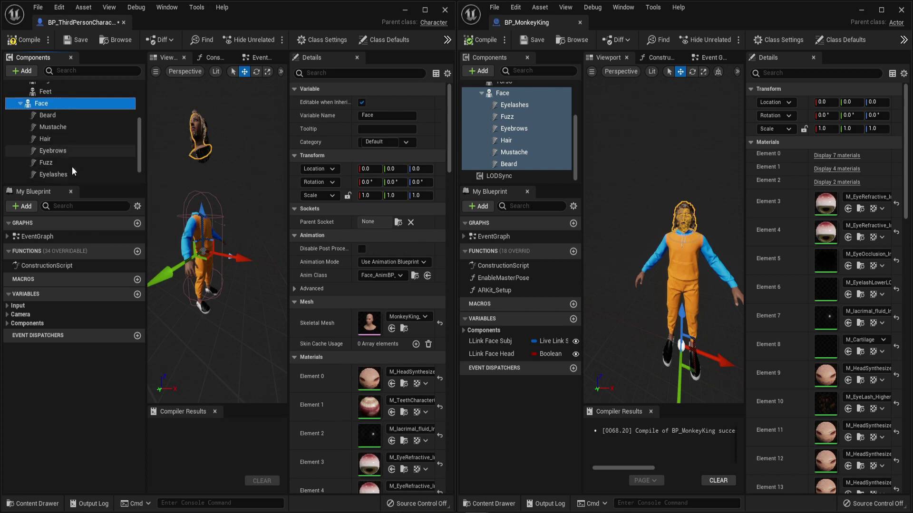
pyautogui.keyDown('shift'); pyautogui.click(76, 158); pyautogui.keyUp('shift')
pyautogui.scroll(3, 76, 159)
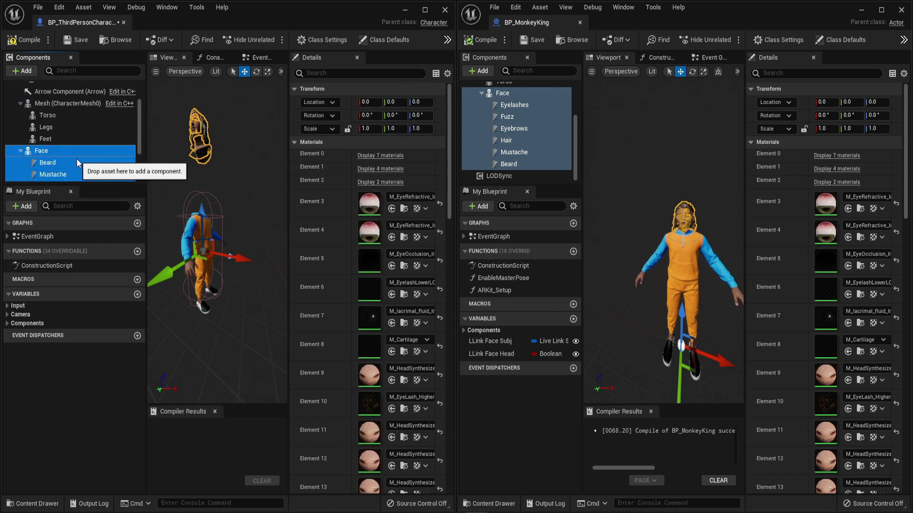
pyautogui.moveTo(63, 149); pyautogui.dragTo(68, 106)
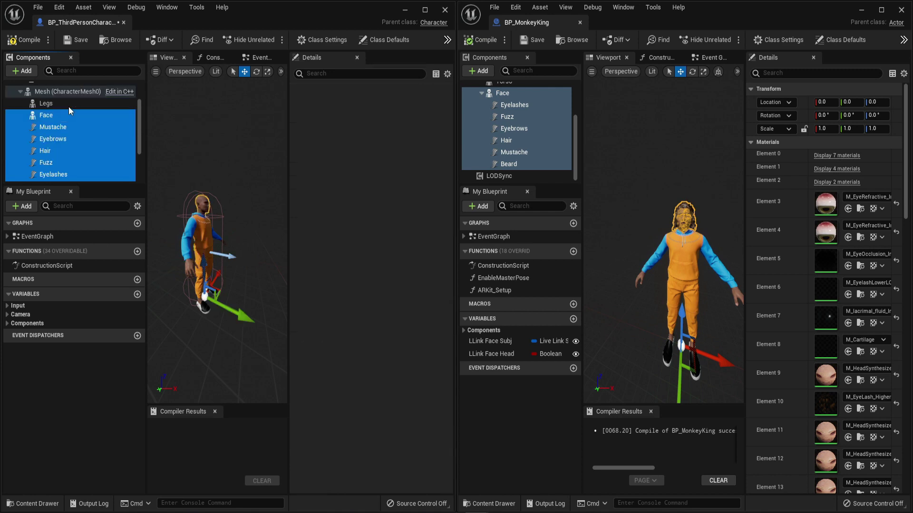
# Attach the Mustache, Beard, Eyebrows, Hair, Fuzz and Eyelashes grooms under Face
pyautogui.click(79, 133)
pyautogui.keyDown('shift'); pyautogui.click(78, 177); pyautogui.keyUp('shift')
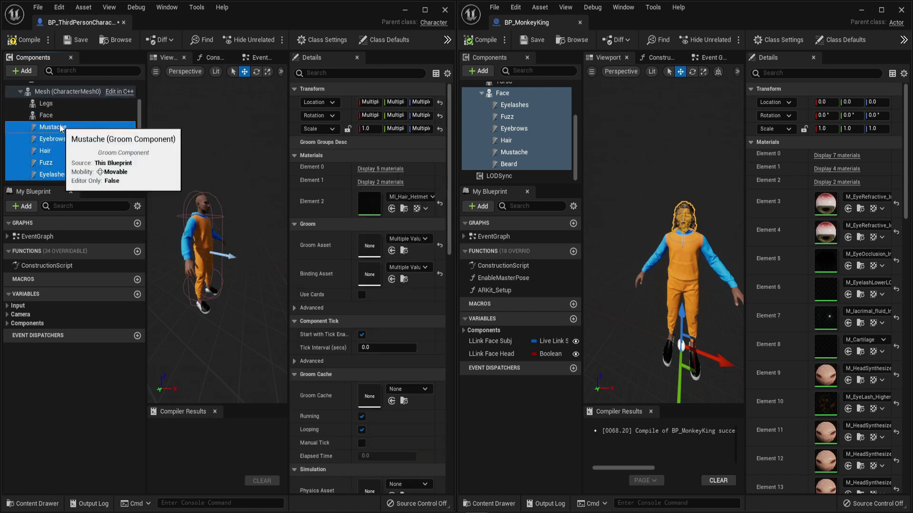
pyautogui.moveTo(61, 125); pyautogui.dragTo(87, 123)
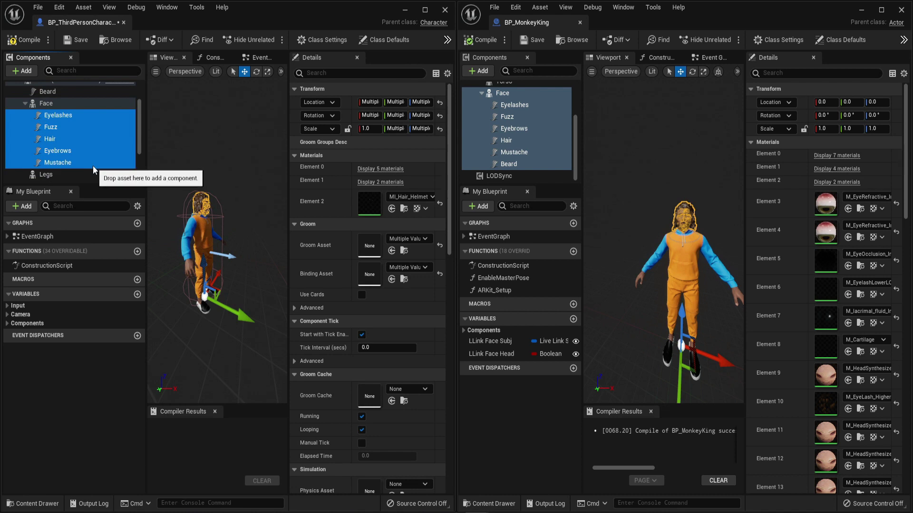
pyautogui.scroll(-3, 101, 165)
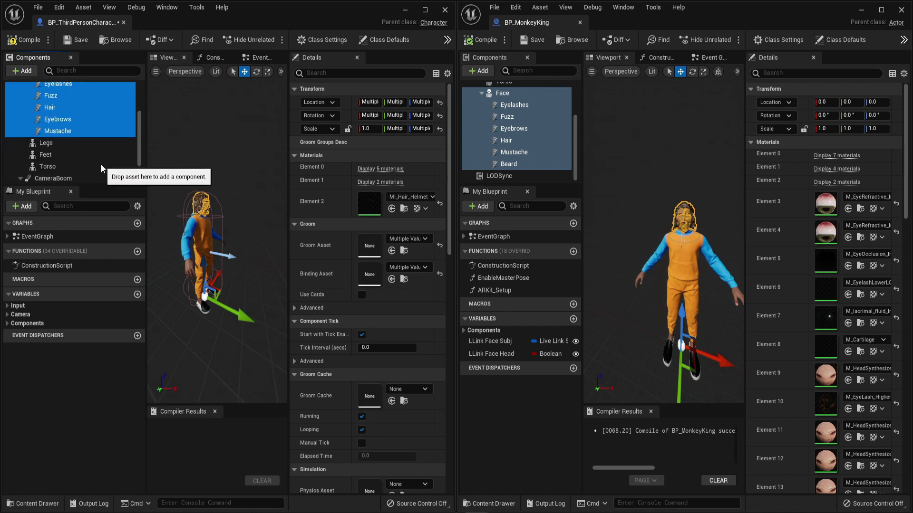
pyautogui.scroll(2, 100, 164)
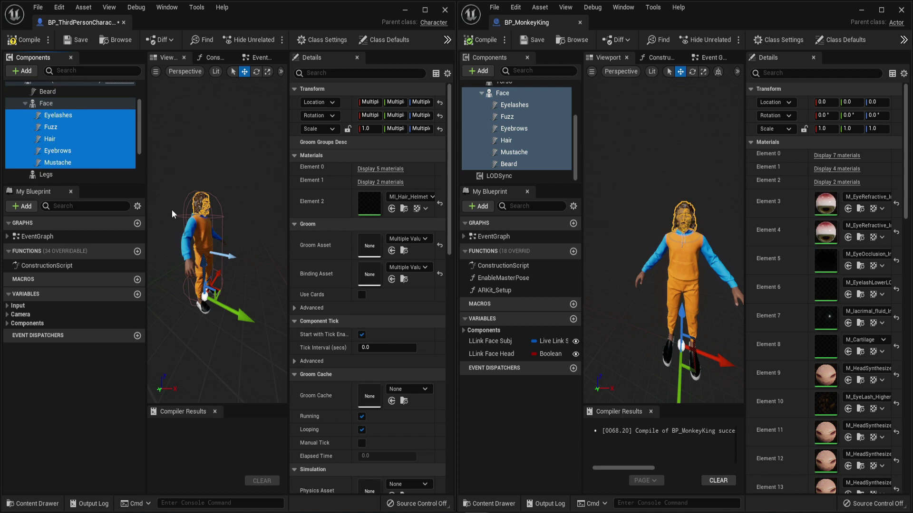
pyautogui.scroll(-2, 53, 152)
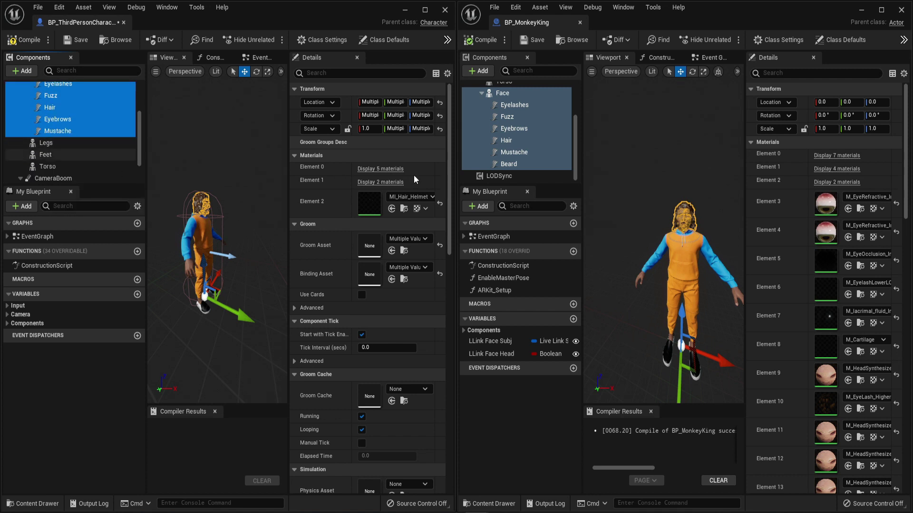
# Copy the MonkeyKing LODSync component and paste it into BP_ThirdPersonCharacter with Ctrl+V
pyautogui.click(497, 177)
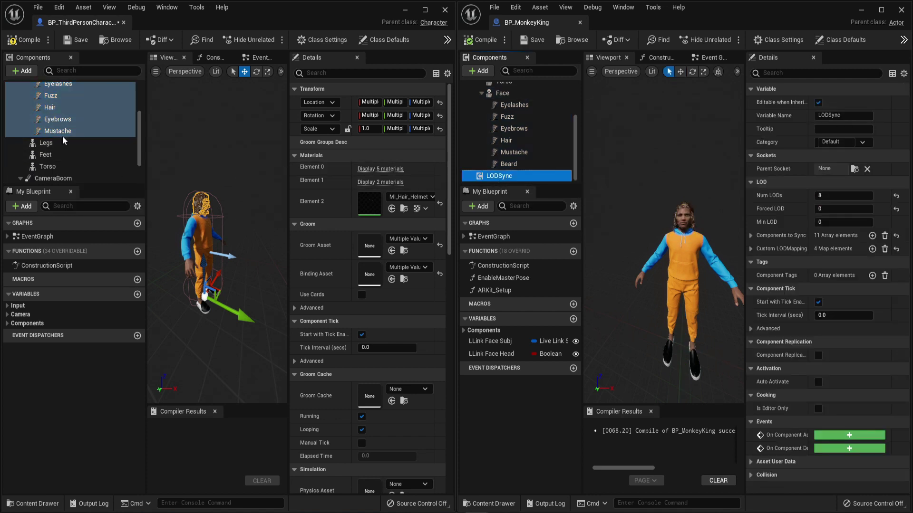
pyautogui.scroll(-2, 62, 140)
pyautogui.click(60, 176)
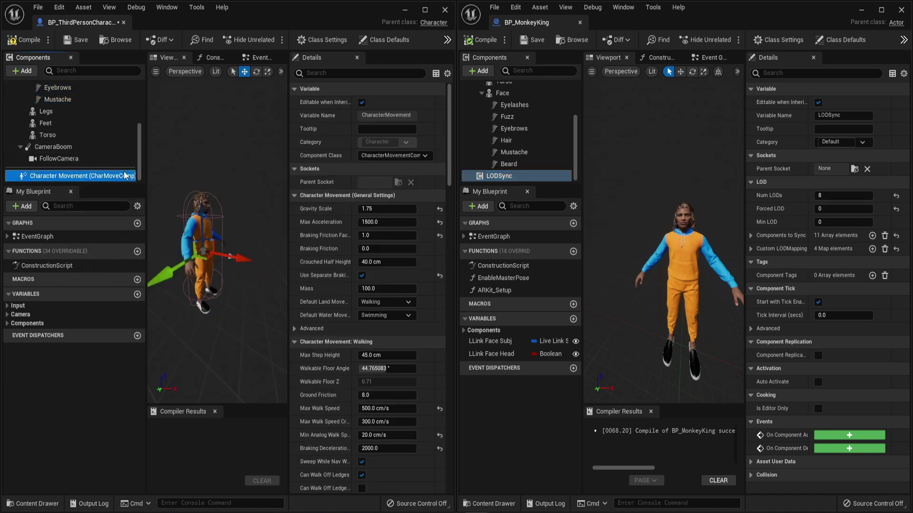
pyautogui.hotkey('ctrl', 'v')
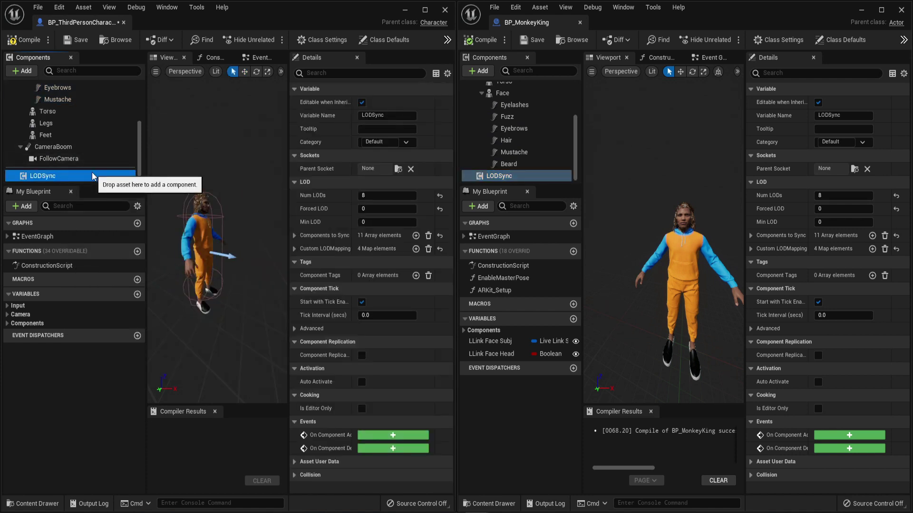
pyautogui.scroll(-1, 95, 172)
pyautogui.scroll(2, 95, 172)
pyautogui.scroll(5, 95, 172)
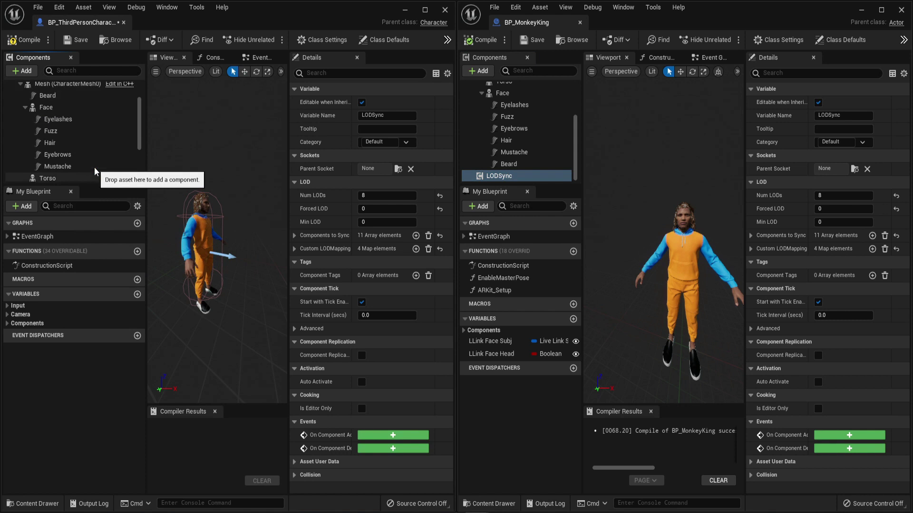
# Compile and save BP_ThirdPersonCharacter, then inspect its Mesh component settings
pyautogui.click(27, 40)
pyautogui.click(76, 39)
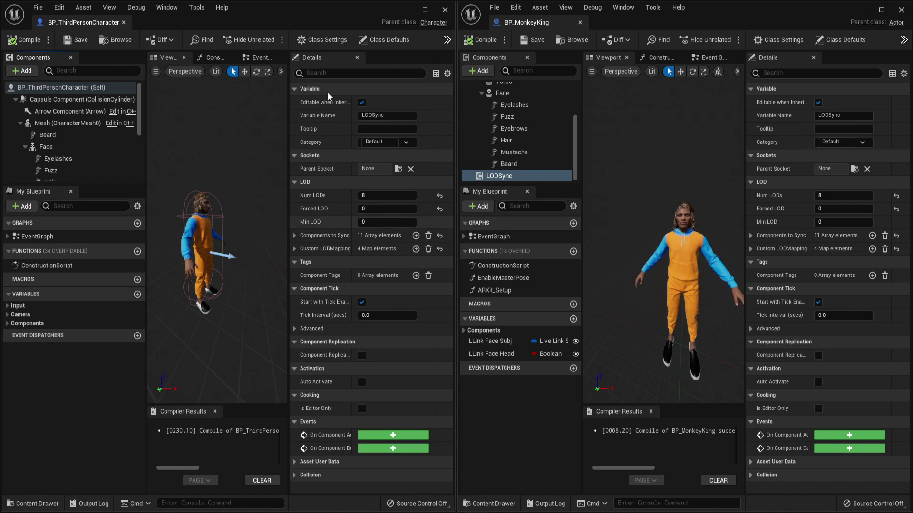
pyautogui.click(71, 123)
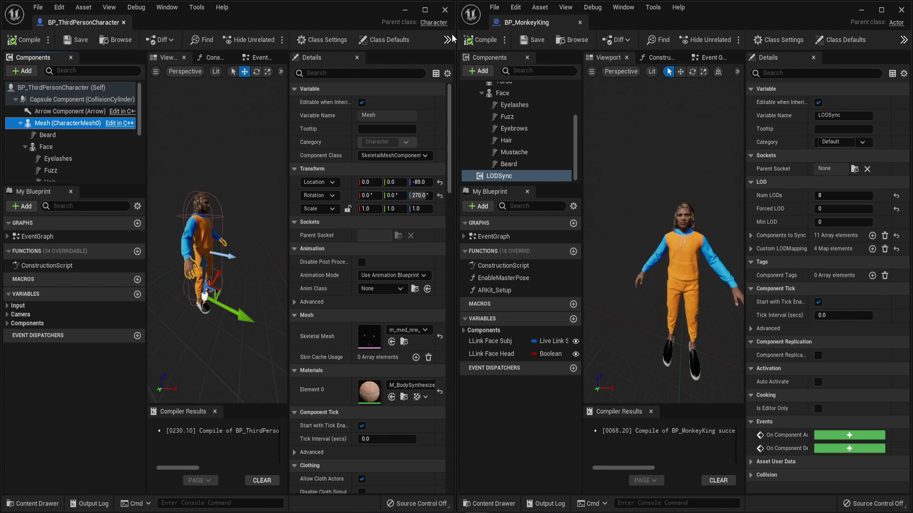
# Reopen both blueprints and locate the Body's m_med_nrw_body mesh in the Content Browser
pyautogui.moveTo(528, 23); pyautogui.dragTo(322, 25)
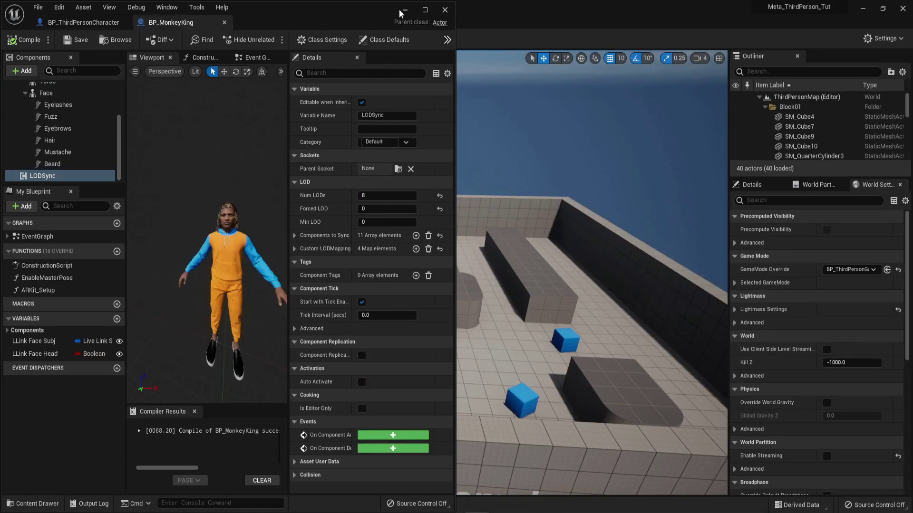
pyautogui.click(425, 9)
pyautogui.click(863, 9)
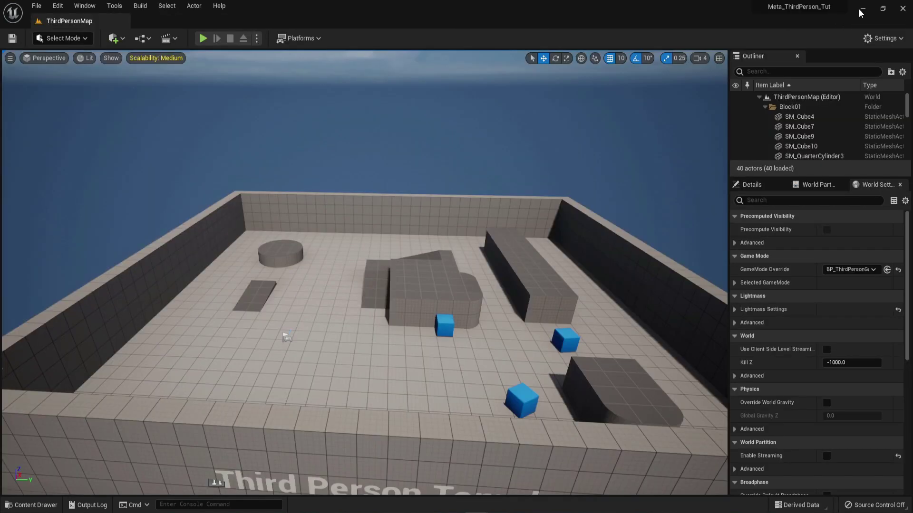
pyautogui.hotkey('ctrl', 'space')
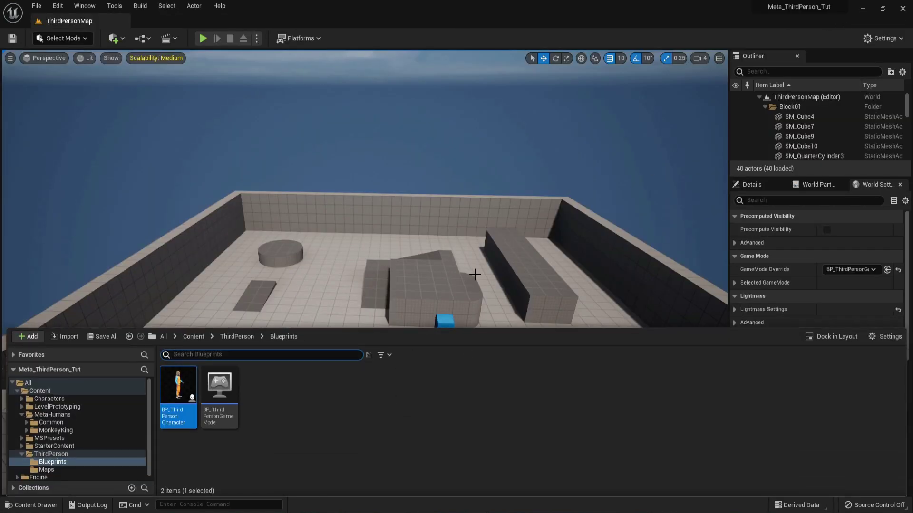
pyautogui.doubleClick(185, 401)
pyautogui.click(156, 24)
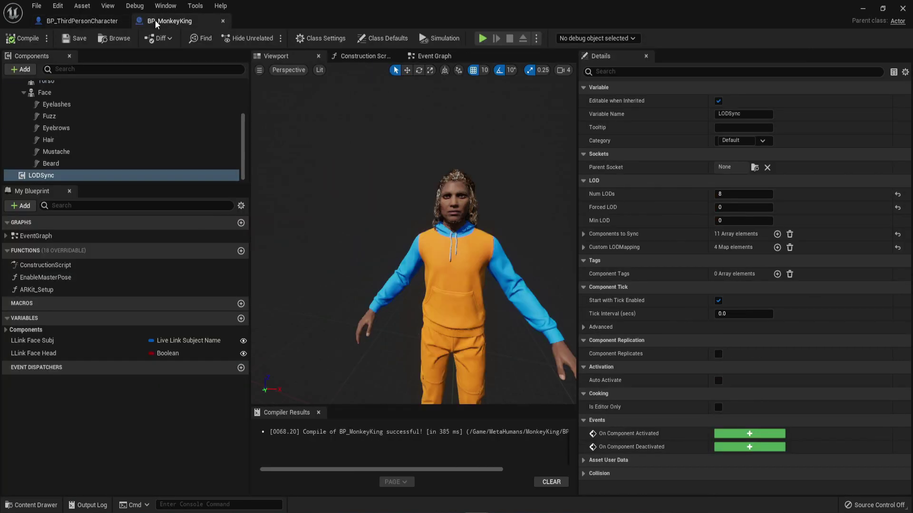
pyautogui.scroll(2, 61, 101)
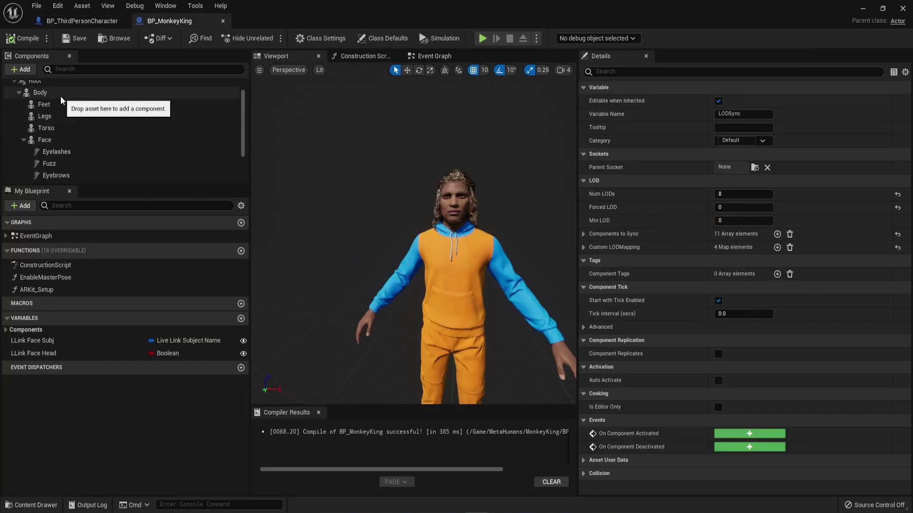
pyautogui.click(60, 95)
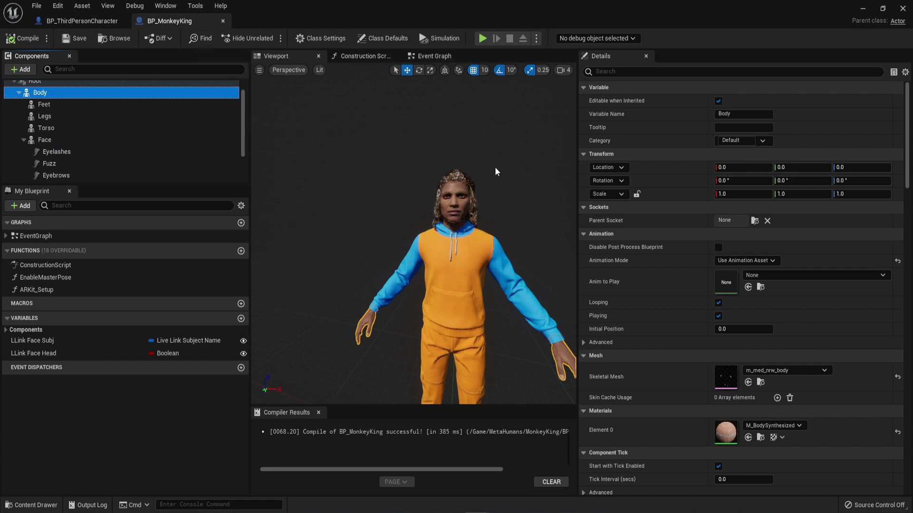
pyautogui.click(761, 384)
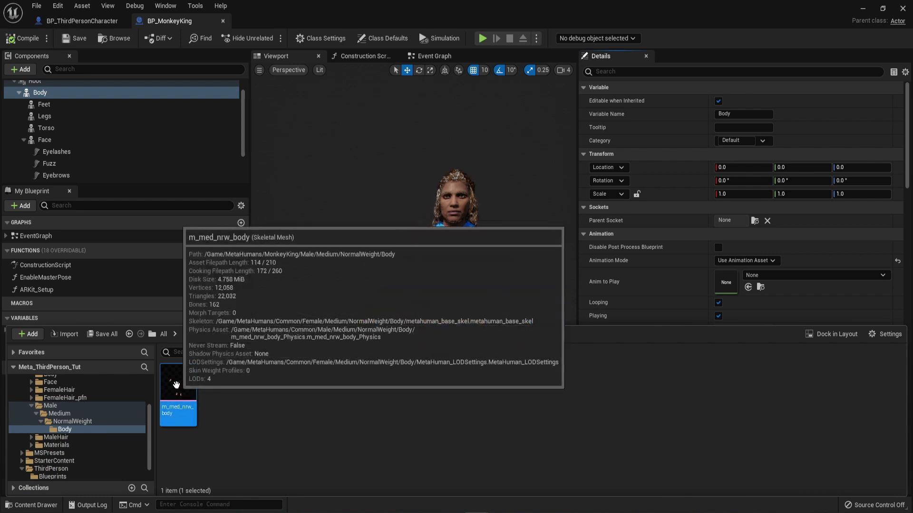
# Assign SK_Mannequin as the m_med_nrw_body skeleton and confirm merging the extra bones
pyautogui.rightClick(175, 384)
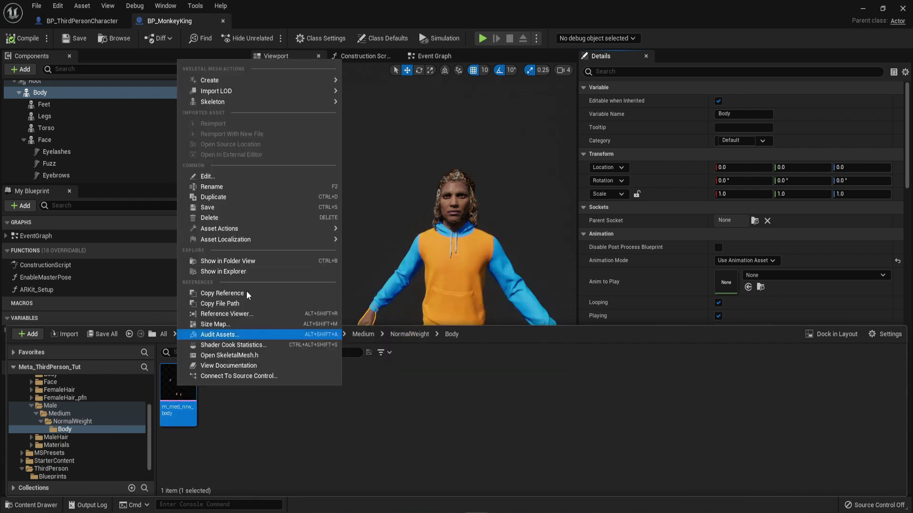
pyautogui.moveTo(241, 103)
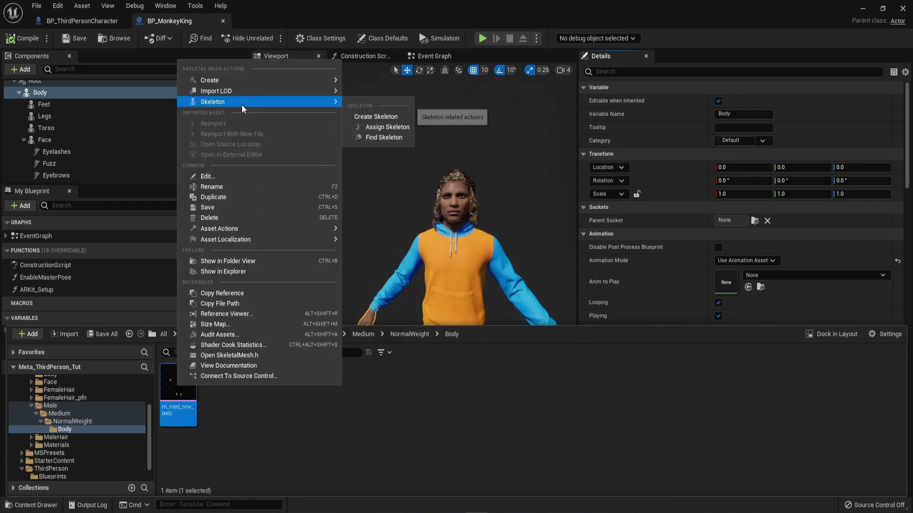
pyautogui.click(383, 127)
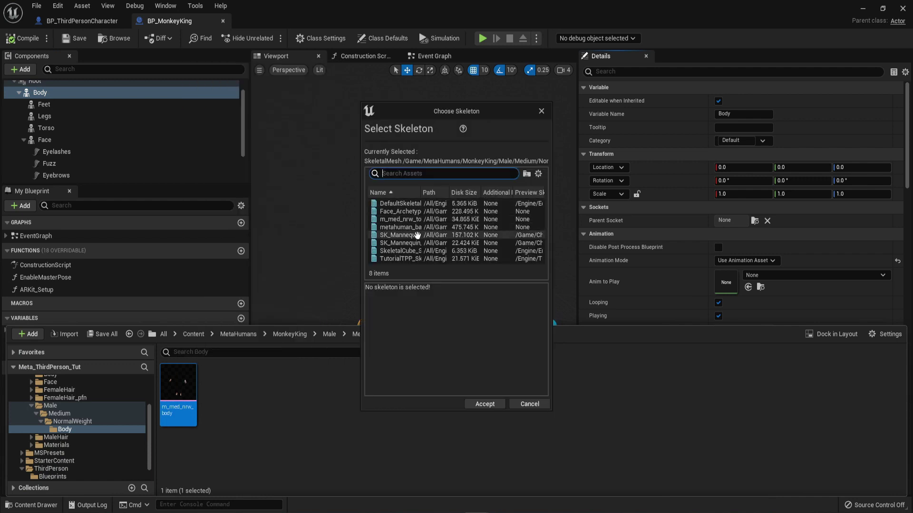
pyautogui.moveTo(362, 241); pyautogui.dragTo(263, 239)
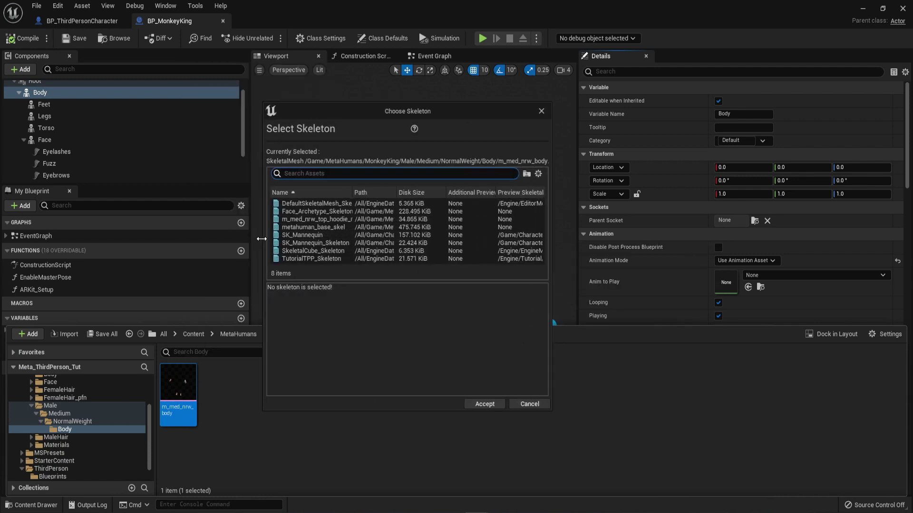
pyautogui.click(304, 235)
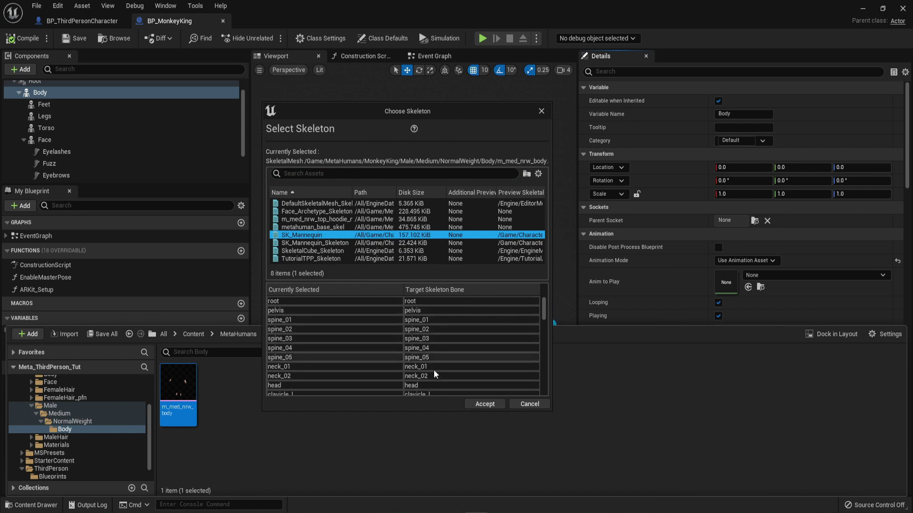
pyautogui.moveTo(543, 316); pyautogui.dragTo(514, 401)
pyautogui.click(486, 404)
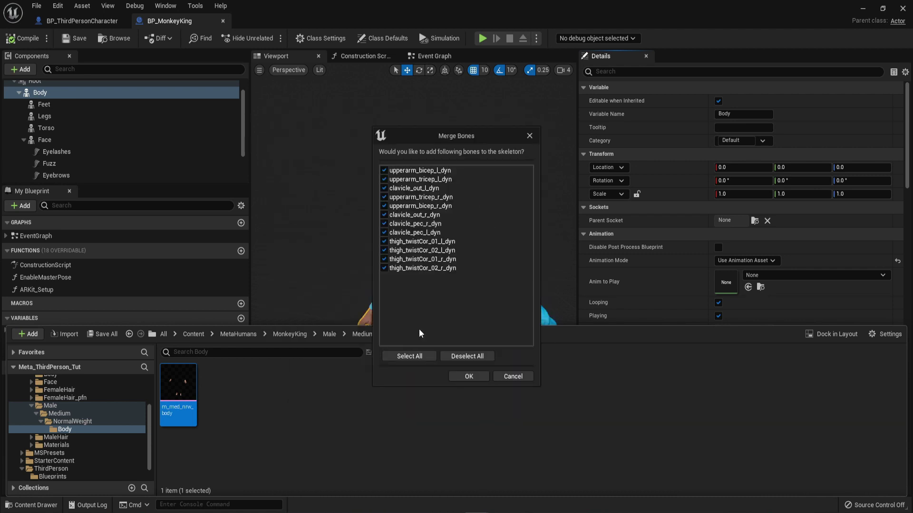
pyautogui.click(477, 377)
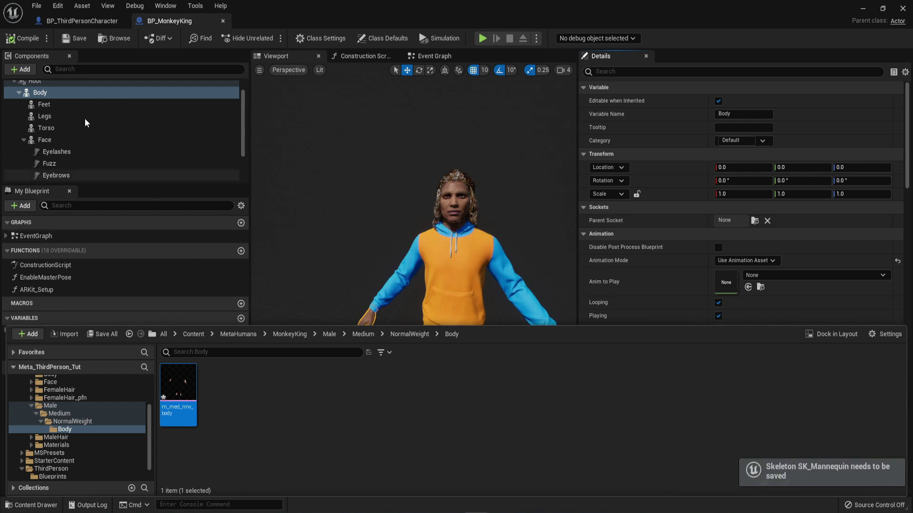
# Assign the SK_Mannequin skeleton to the m_med_nrw_shs_flats shoe mesh
pyautogui.moveTo(85, 123); pyautogui.dragTo(140, 103)
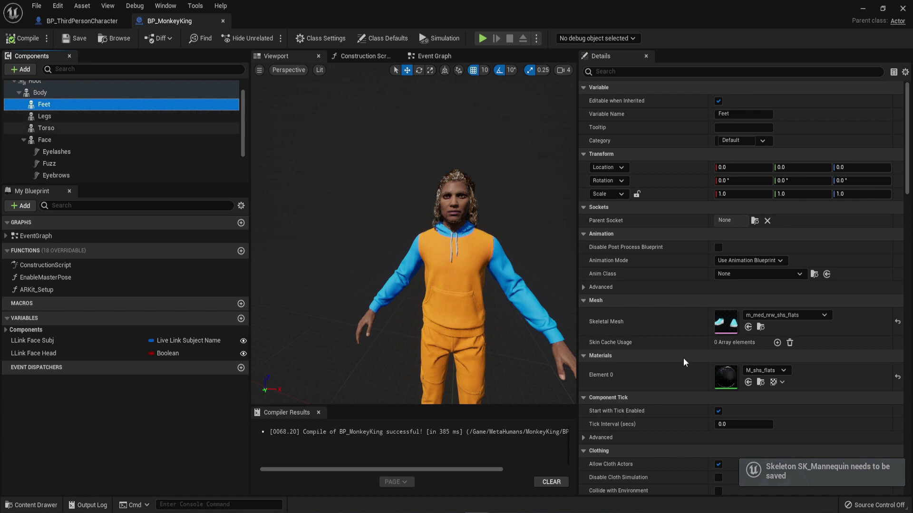
pyautogui.click(760, 327)
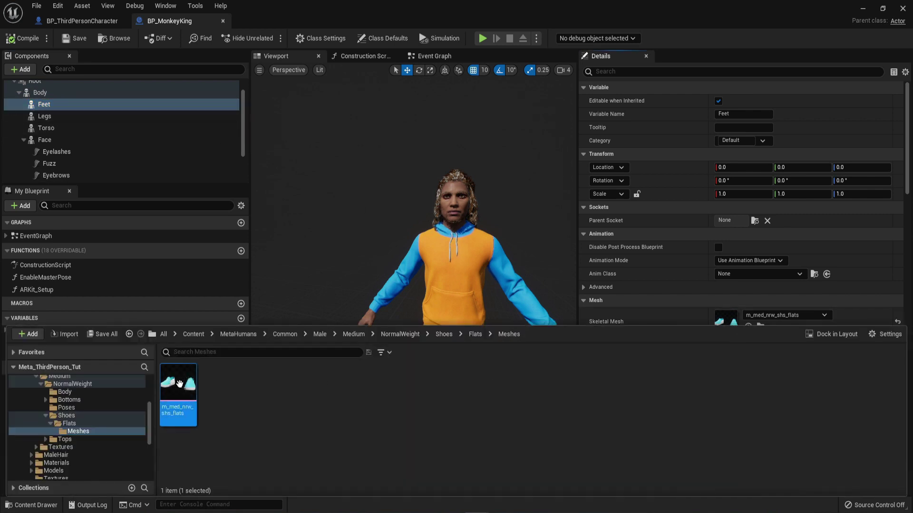
pyautogui.rightClick(179, 383)
pyautogui.moveTo(261, 102)
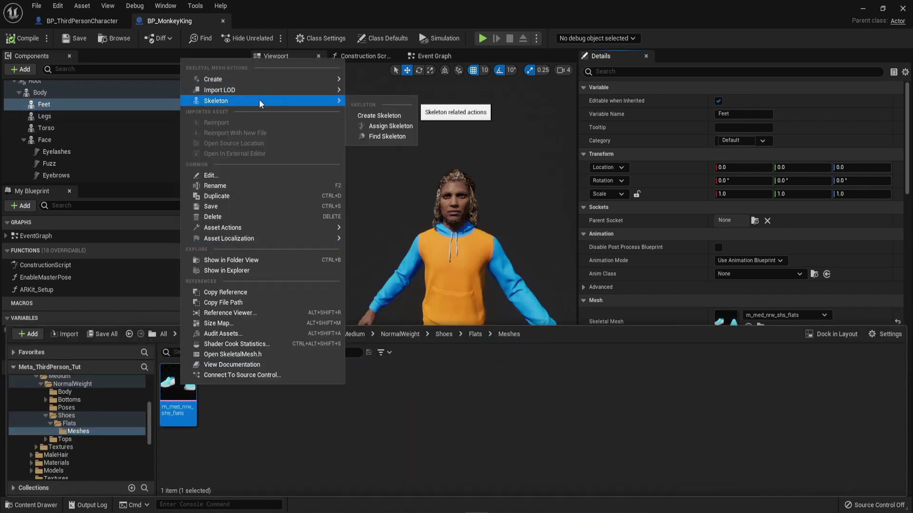
pyautogui.click(376, 126)
pyautogui.click(404, 243)
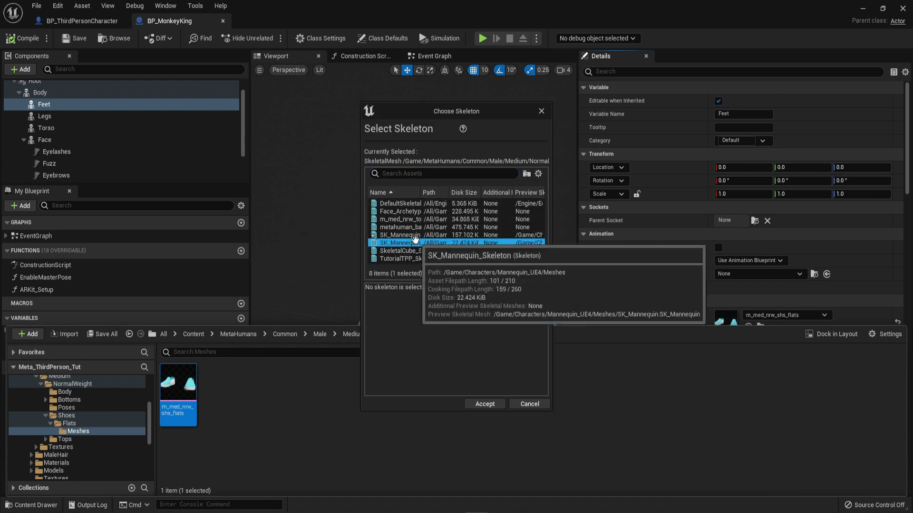
pyautogui.click(404, 236)
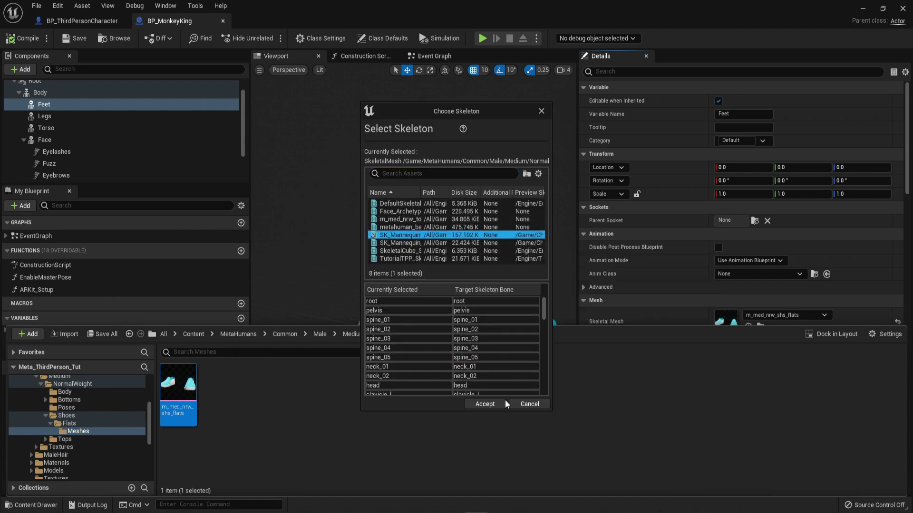
pyautogui.click(485, 404)
# Assign the SK_Mannequin skeleton to the m_med_nrw_btm_cargopants mesh
pyautogui.click(89, 118)
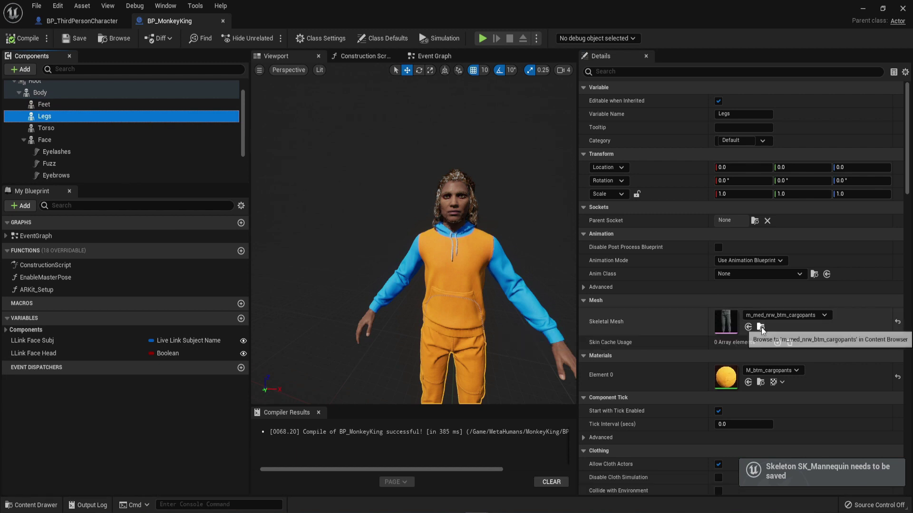
pyautogui.click(760, 328)
pyautogui.rightClick(169, 388)
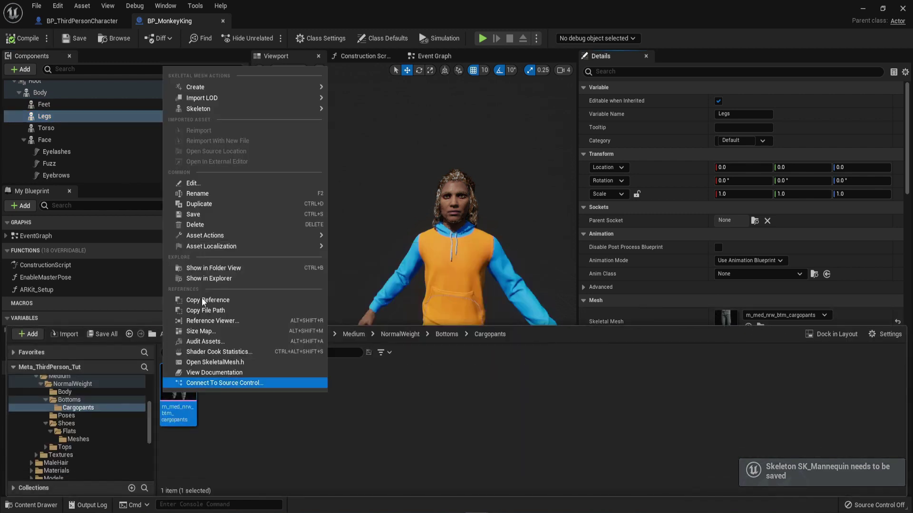
pyautogui.moveTo(246, 87)
pyautogui.moveTo(231, 110)
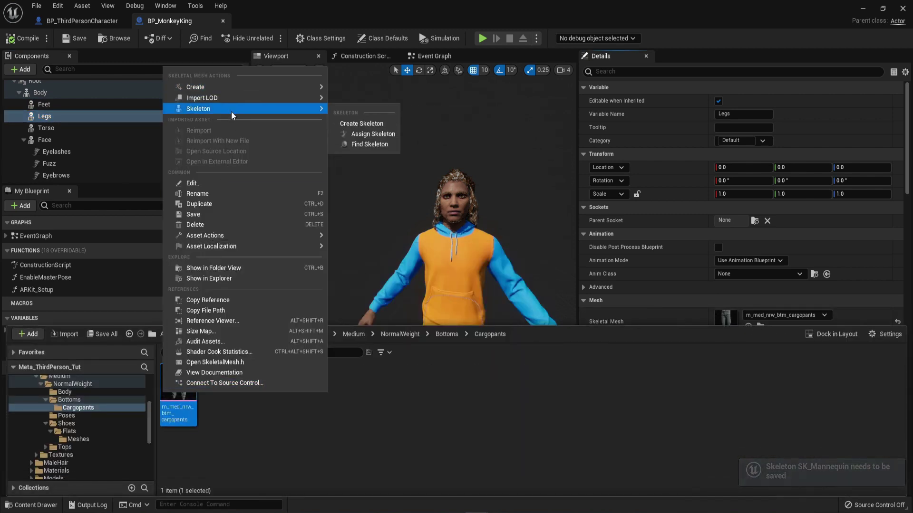
pyautogui.click(356, 129)
pyautogui.click(428, 234)
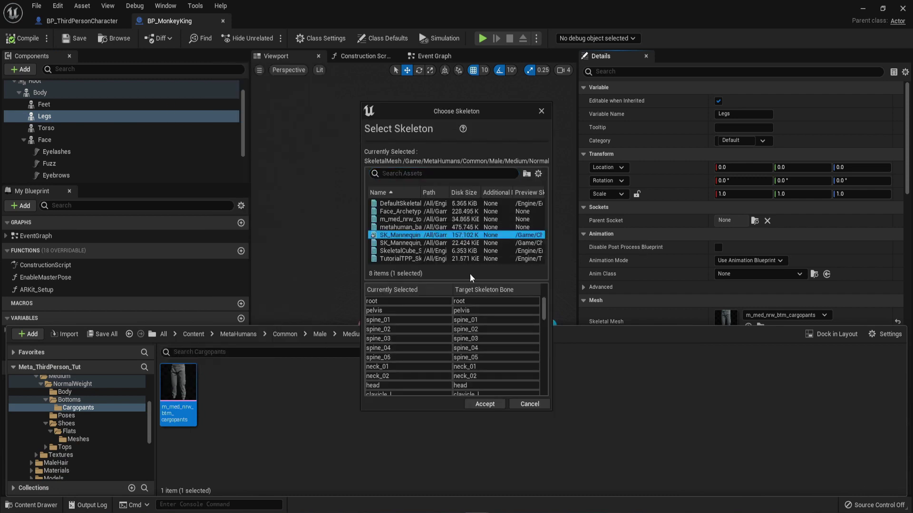
pyautogui.scroll(-3, 452, 347)
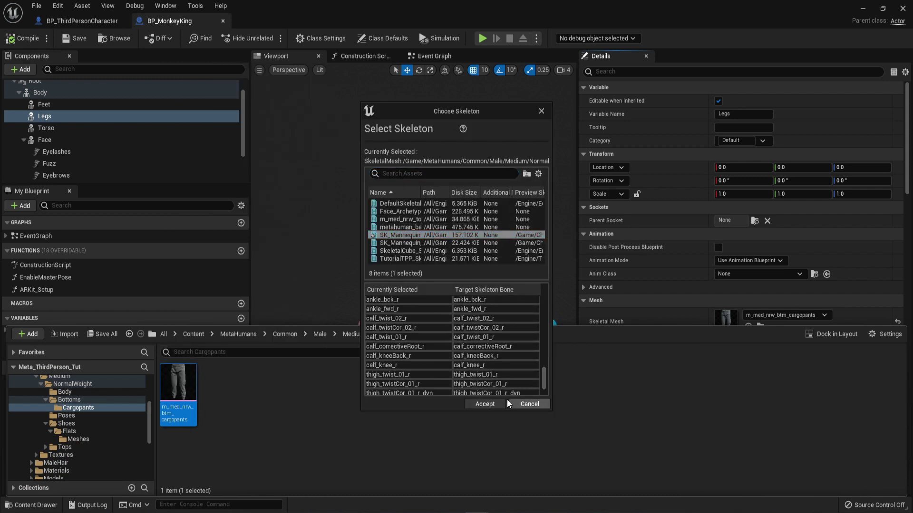
pyautogui.click(485, 405)
# Assign SK_Mannequin to the m_med_nrw_top_hoodie_nrm mesh and merge its hood and string bones
pyautogui.click(109, 127)
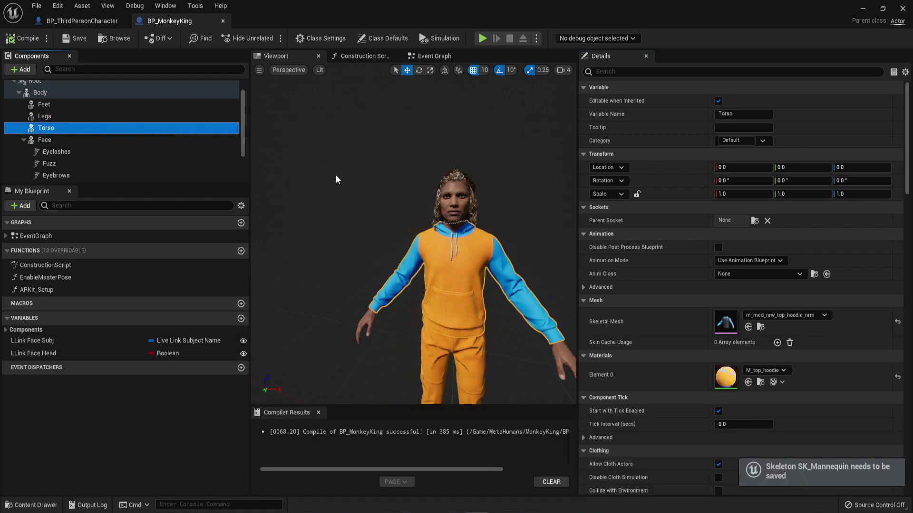
pyautogui.click(760, 327)
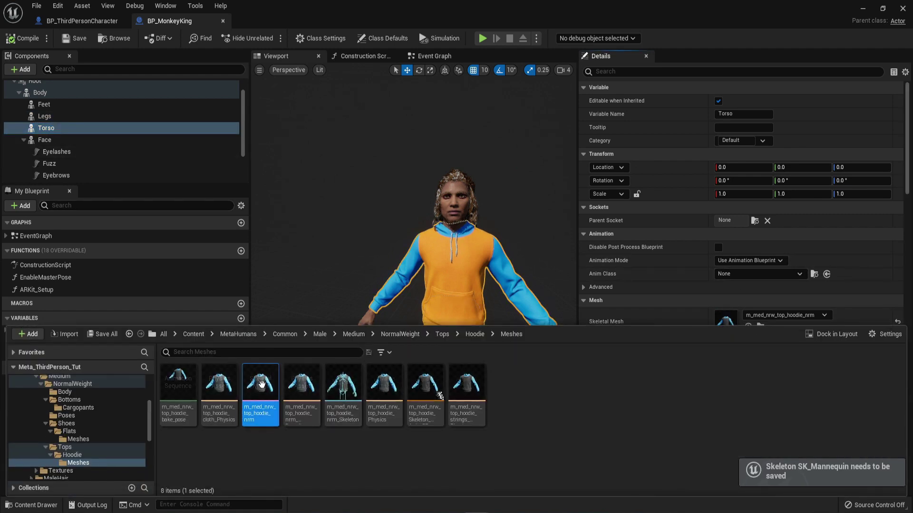
pyautogui.rightClick(261, 384)
pyautogui.moveTo(362, 102)
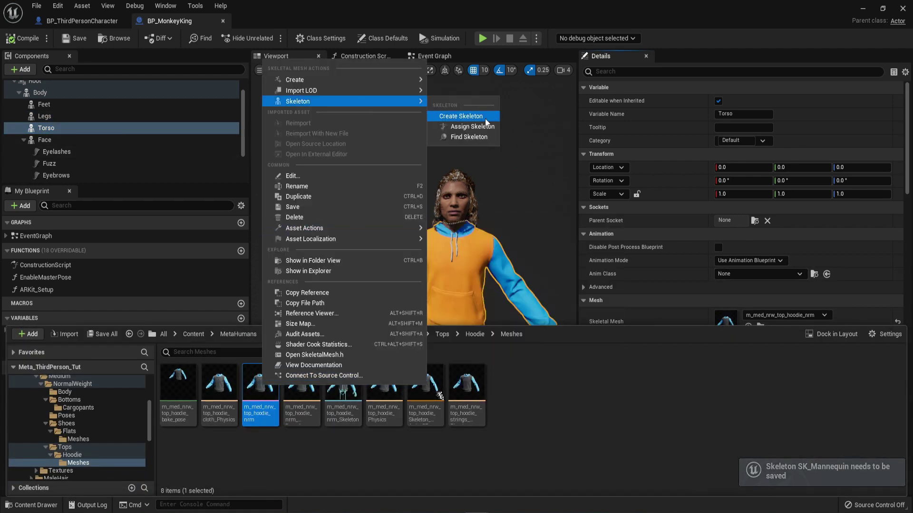
pyautogui.click(475, 128)
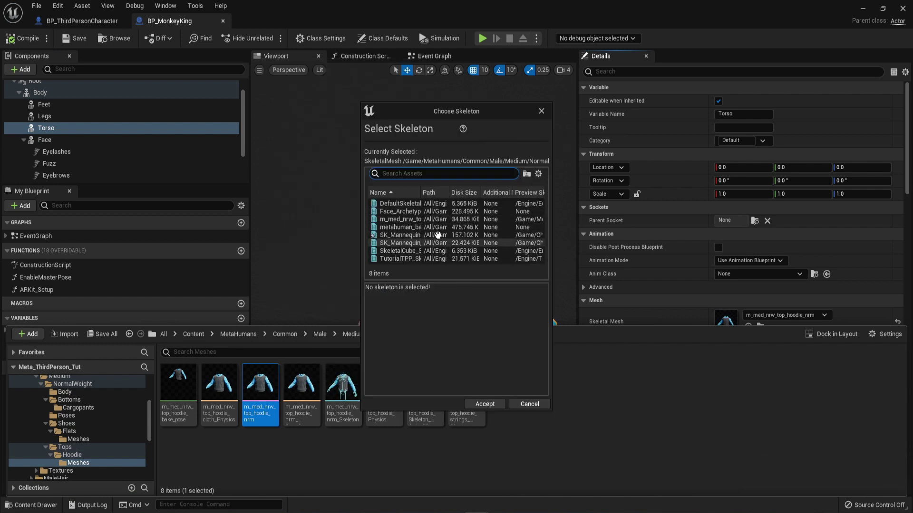
pyautogui.click(430, 233)
pyautogui.moveTo(545, 306); pyautogui.dragTo(533, 356)
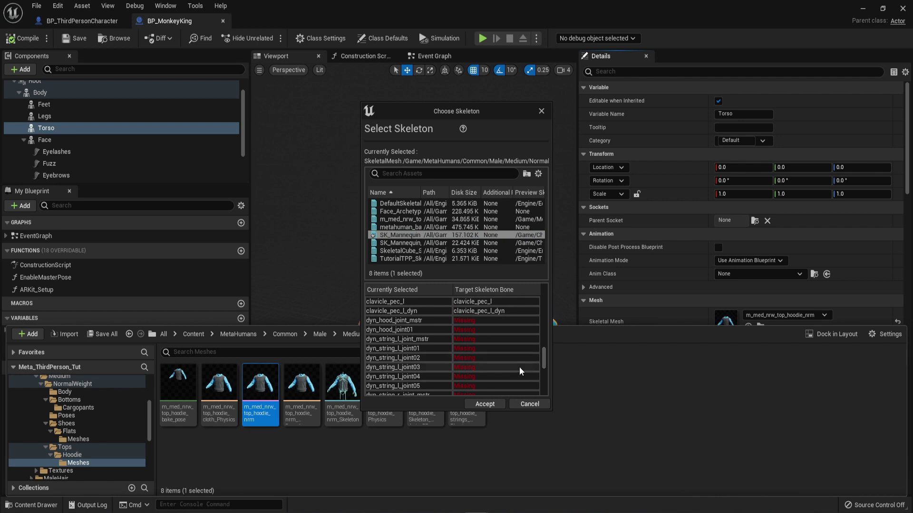
pyautogui.click(484, 404)
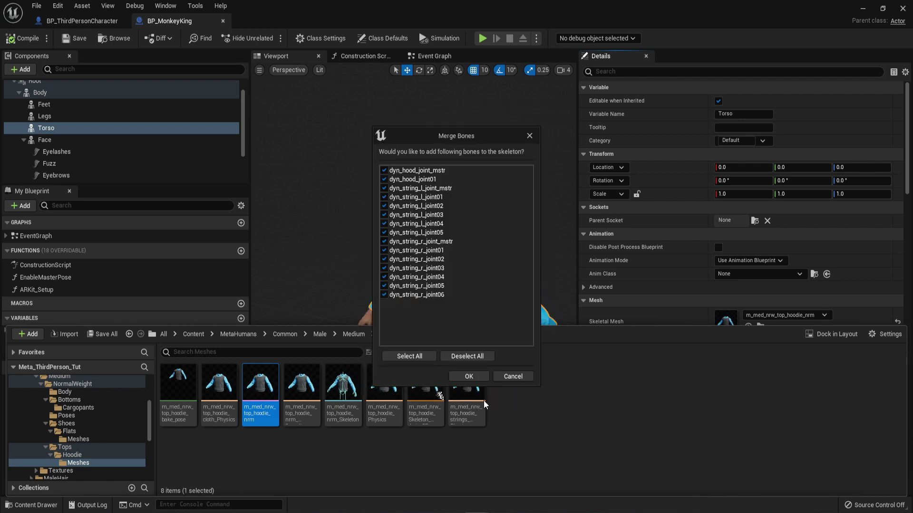
pyautogui.click(469, 376)
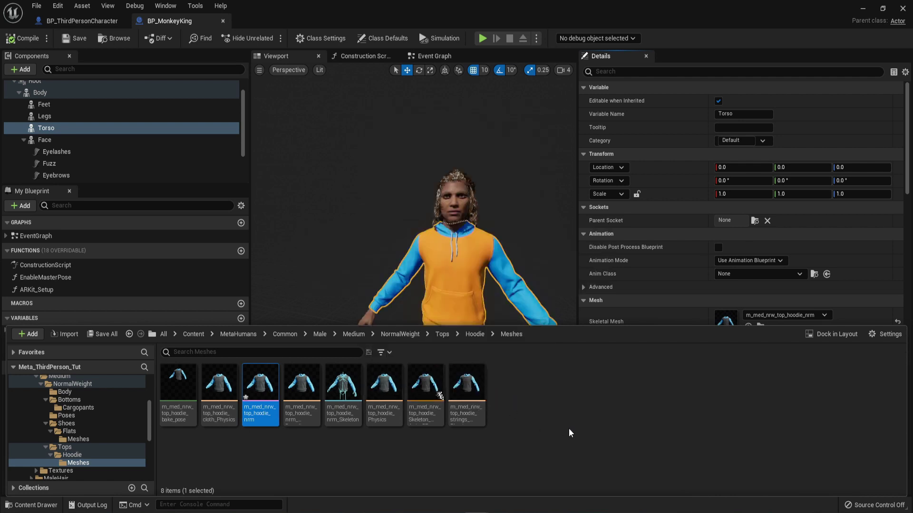
# Select the Face component and collapse its child groom components
pyautogui.scroll(-3, 657, 292)
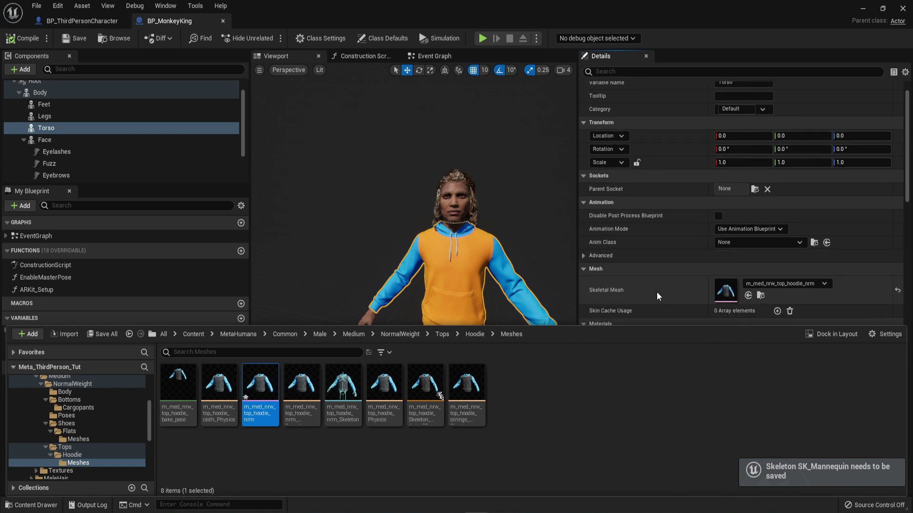
pyautogui.scroll(-2, 657, 292)
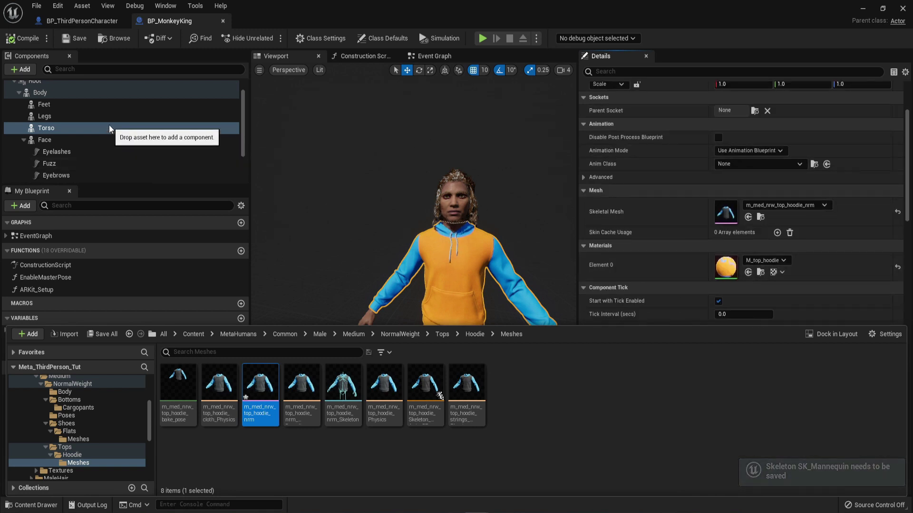
pyautogui.scroll(1, 110, 124)
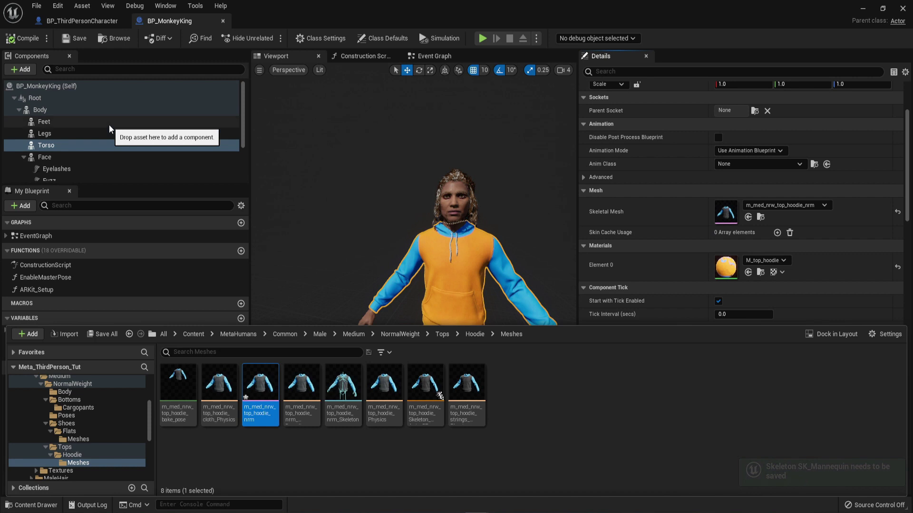
pyautogui.click(91, 159)
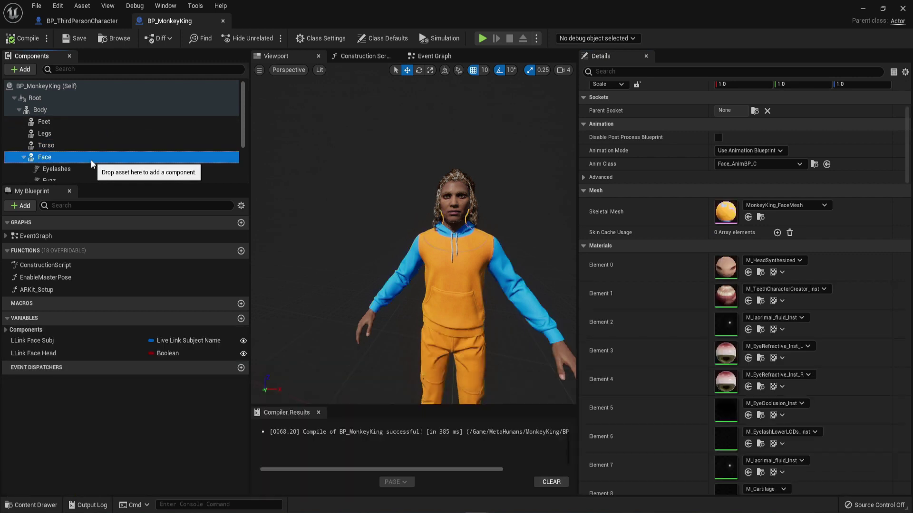
pyautogui.click(24, 157)
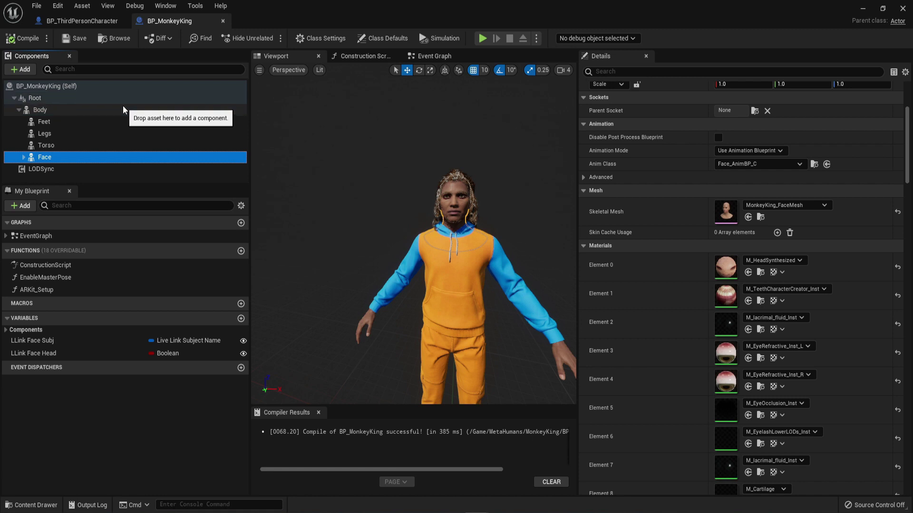
# Save all assets, then set the character Mesh's Anim Class to ABP_Quinn_C
pyautogui.click(80, 21)
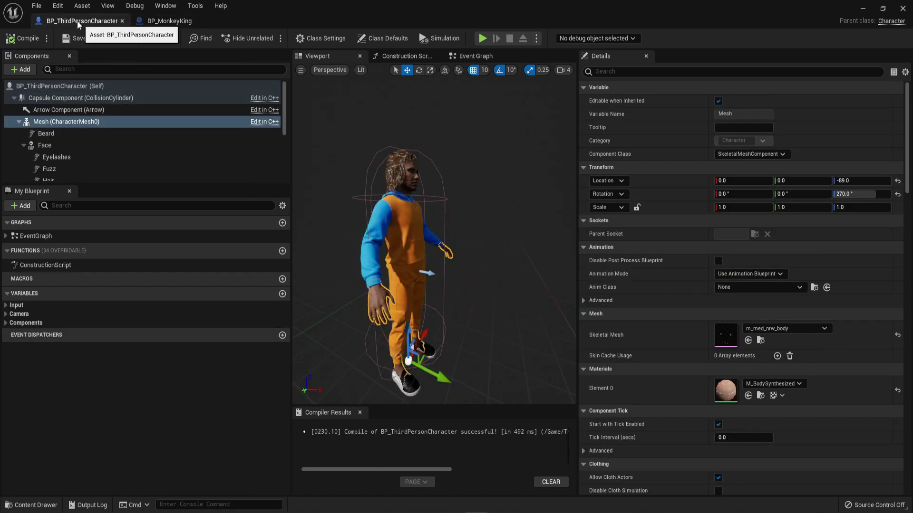
pyautogui.click(37, 6)
pyautogui.click(56, 52)
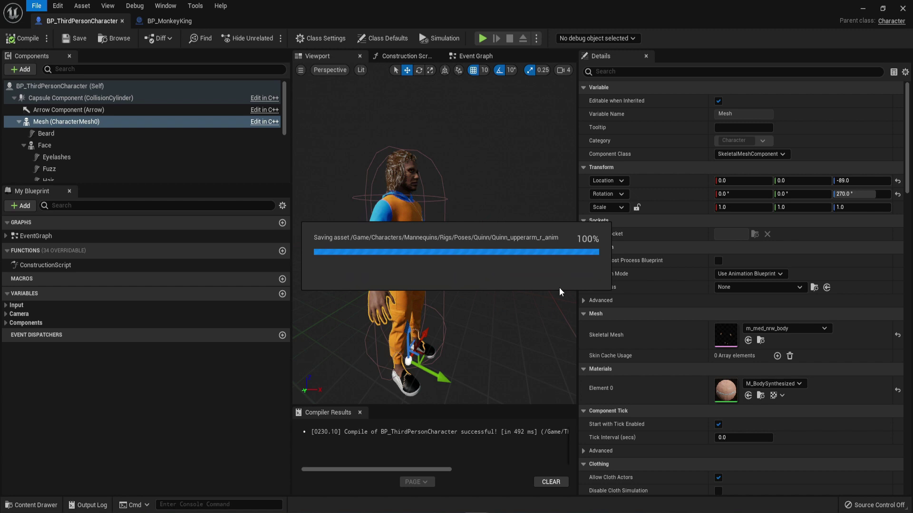
pyautogui.click(737, 288)
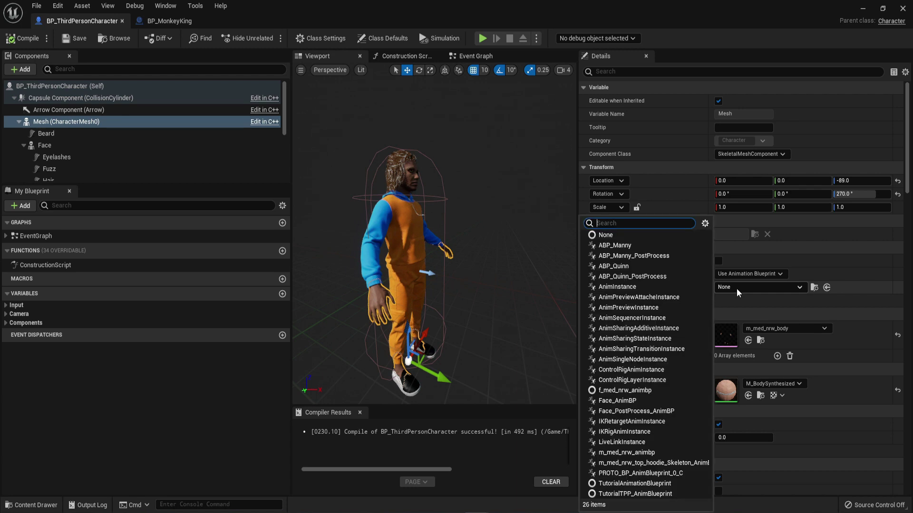
pyautogui.click(658, 264)
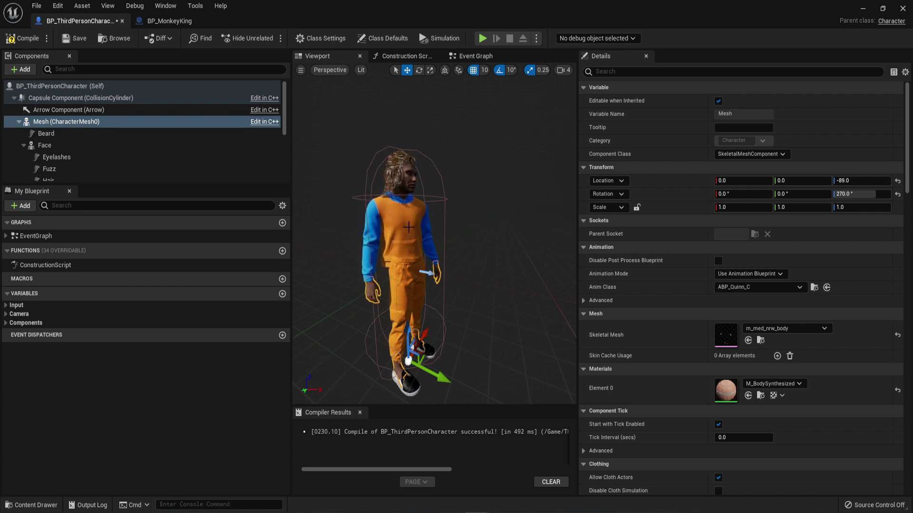
# Add a Set Master Pose Component (Feet) node after the Construction Script entry
pyautogui.click(408, 57)
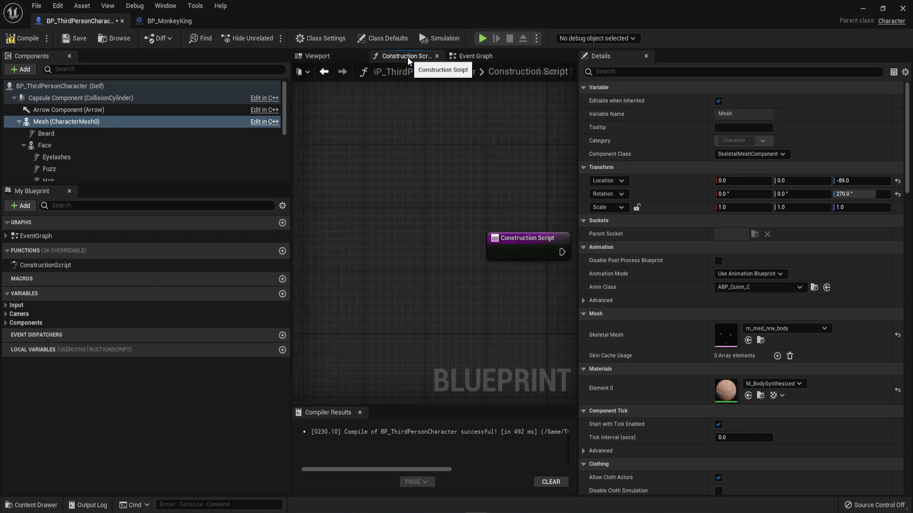
pyautogui.moveTo(473, 177); pyautogui.dragTo(314, 143, button='right')
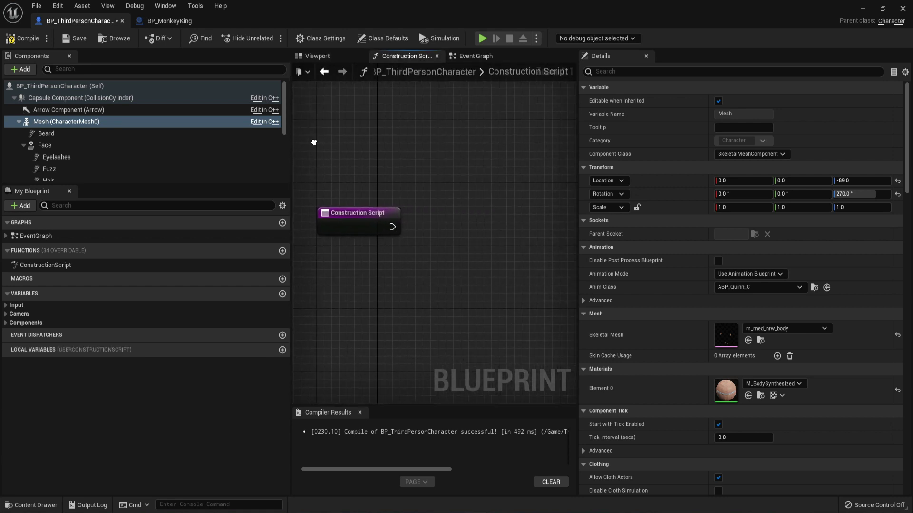
pyautogui.moveTo(400, 230); pyautogui.dragTo(504, 222)
pyautogui.write('maste')
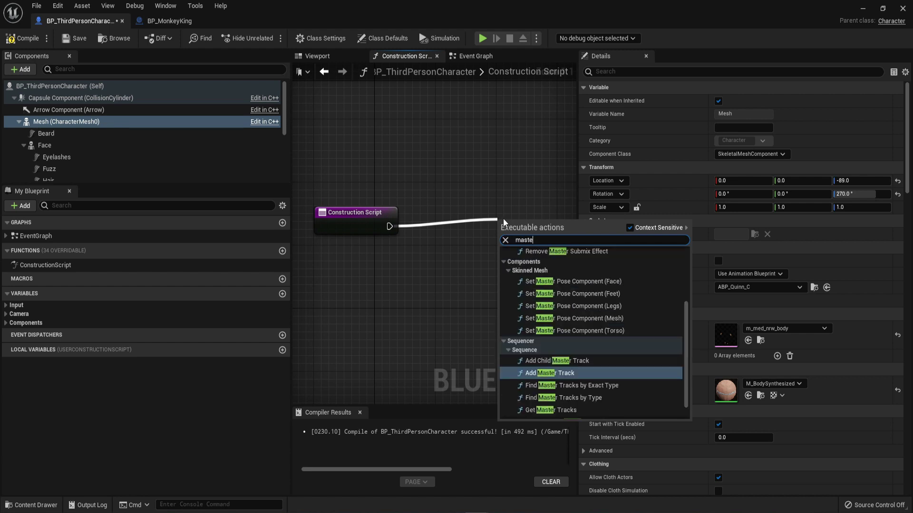
pyautogui.press('Up')
pyautogui.press('Up')
pyautogui.press('Up')
pyautogui.press('Up')
pyautogui.press('Up')
pyautogui.press('Up')
pyautogui.press('Up')
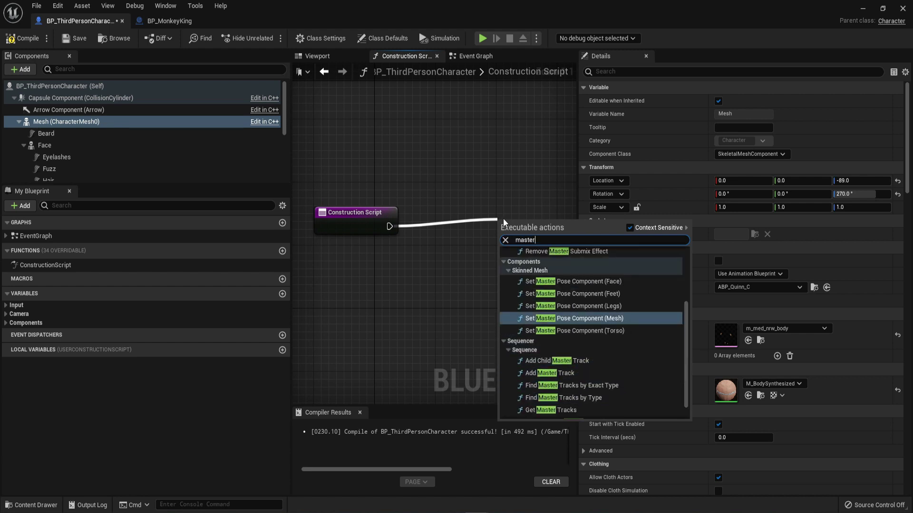
pyautogui.press('Up')
pyautogui.press('Return')
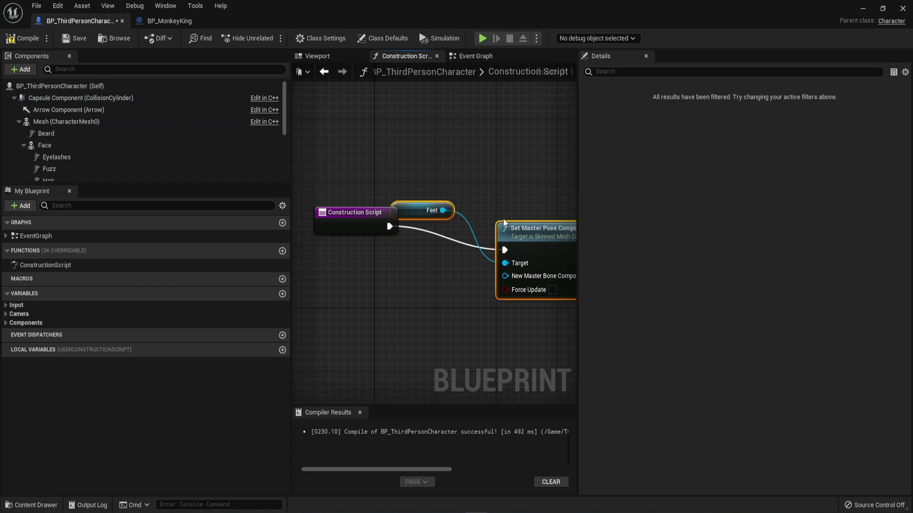
pyautogui.moveTo(525, 341); pyautogui.dragTo(385, 336, button='right')
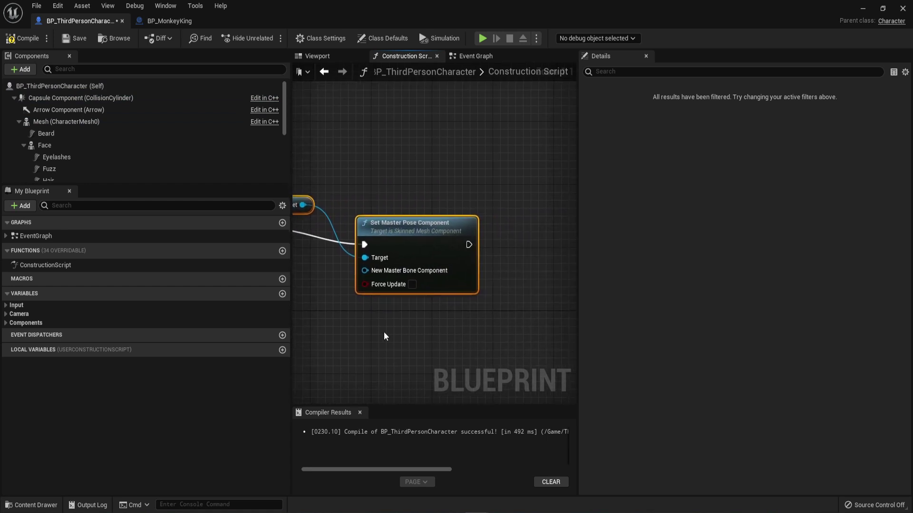
# Chain Set Master Pose Component nodes for Legs and Torso after the Feet node
pyautogui.moveTo(465, 251); pyautogui.dragTo(534, 247)
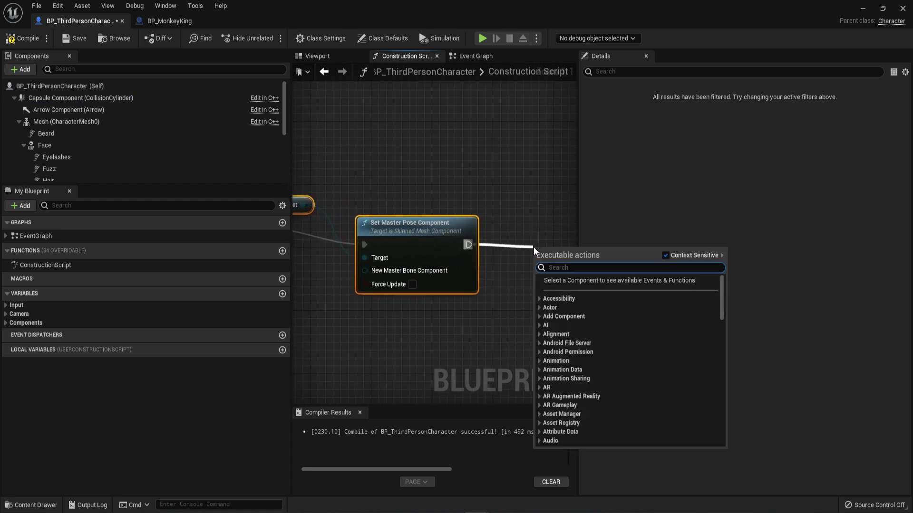
pyautogui.write('set master')
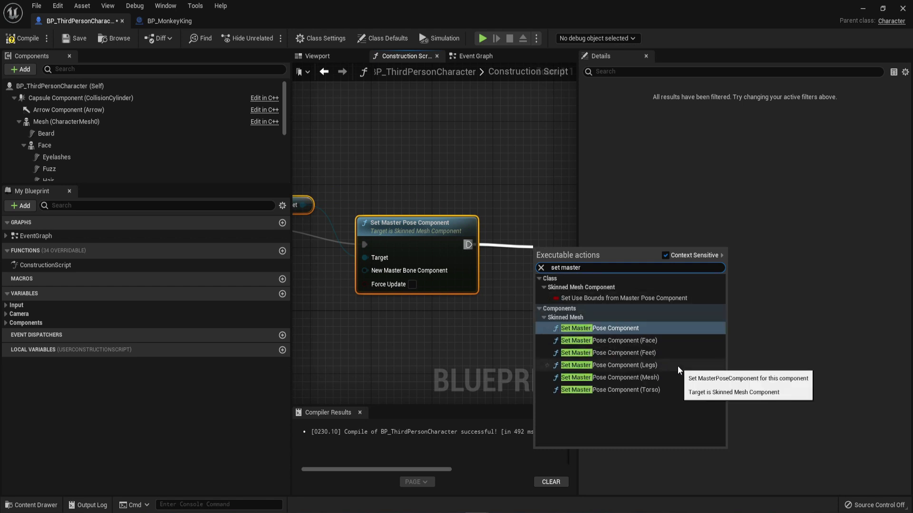
pyautogui.click(677, 366)
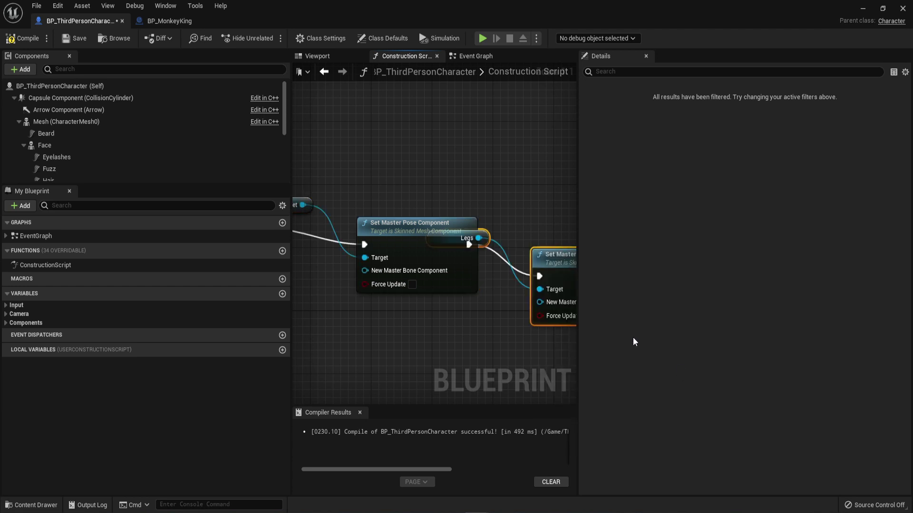
pyautogui.moveTo(632, 337); pyautogui.dragTo(293, 354, button='right')
pyautogui.moveTo(371, 258); pyautogui.dragTo(416, 226, button='right')
pyautogui.moveTo(471, 253); pyautogui.dragTo(540, 252)
pyautogui.write('set master')
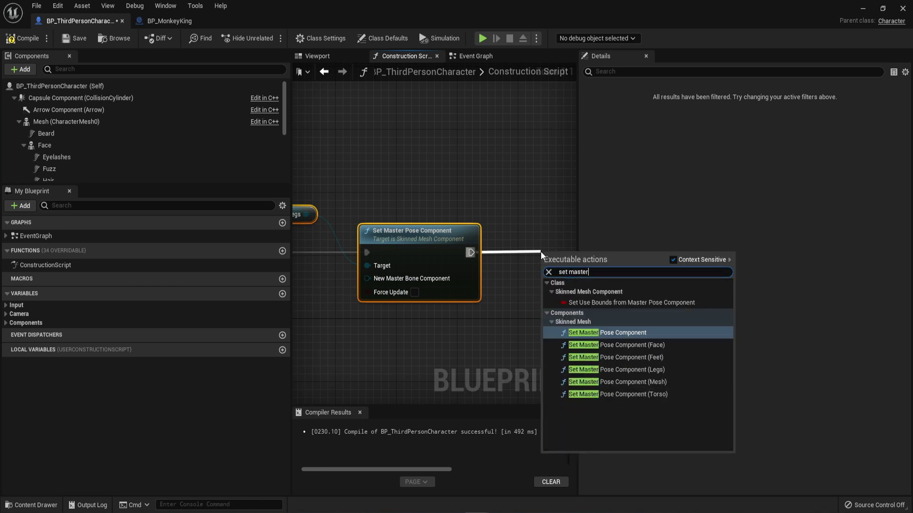
pyautogui.click(672, 392)
pyautogui.moveTo(541, 347); pyautogui.dragTo(331, 350, button='right')
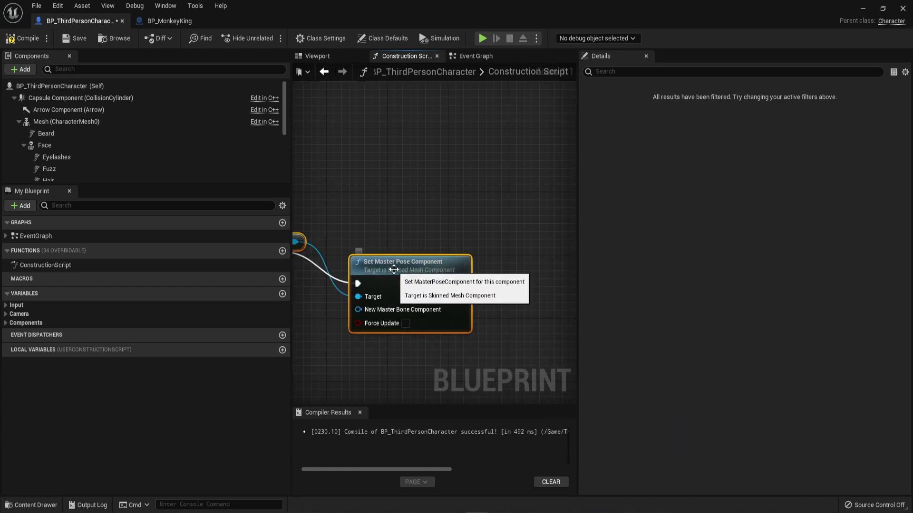
pyautogui.moveTo(410, 266); pyautogui.dragTo(425, 235)
pyautogui.moveTo(535, 316); pyautogui.dragTo(493, 323, button='right')
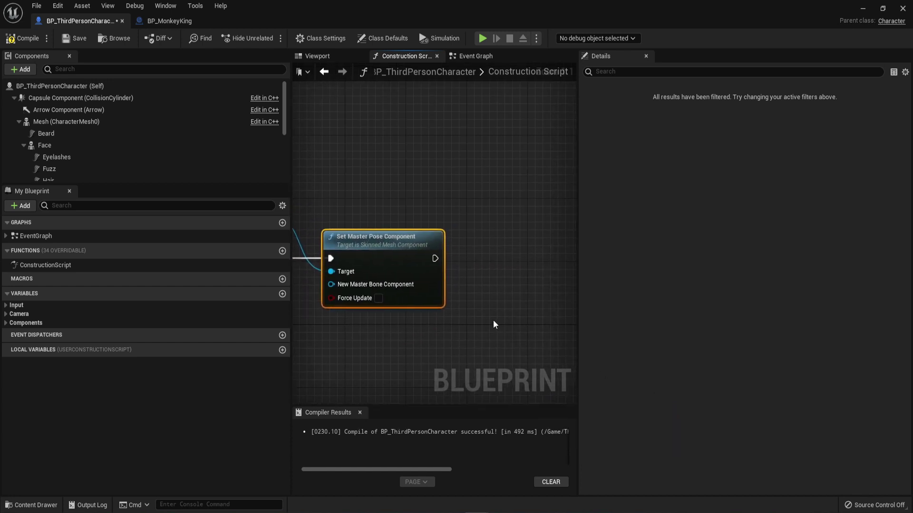
# Chain a Set Master Pose Component (Face) node after the Torso node
pyautogui.moveTo(437, 261); pyautogui.dragTo(529, 258)
pyautogui.write('set')
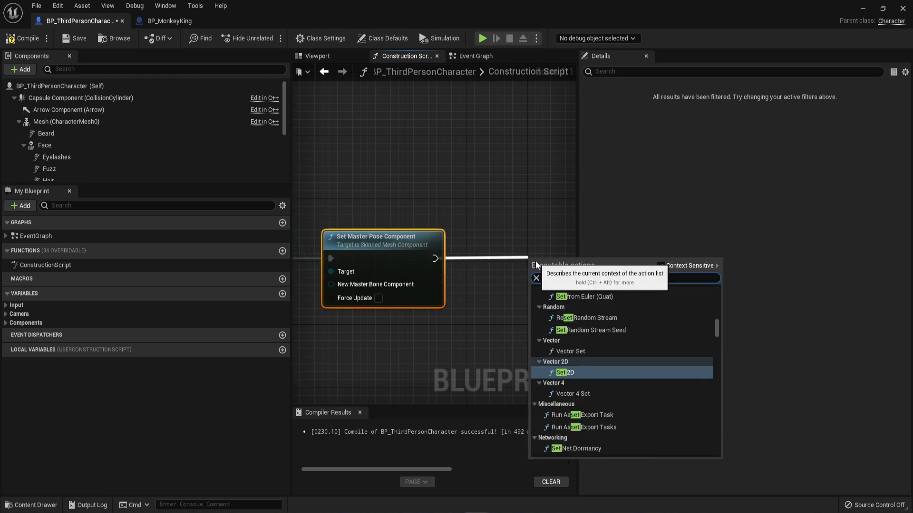
pyautogui.write(' maste')
pyautogui.press('Down')
pyautogui.press('Return')
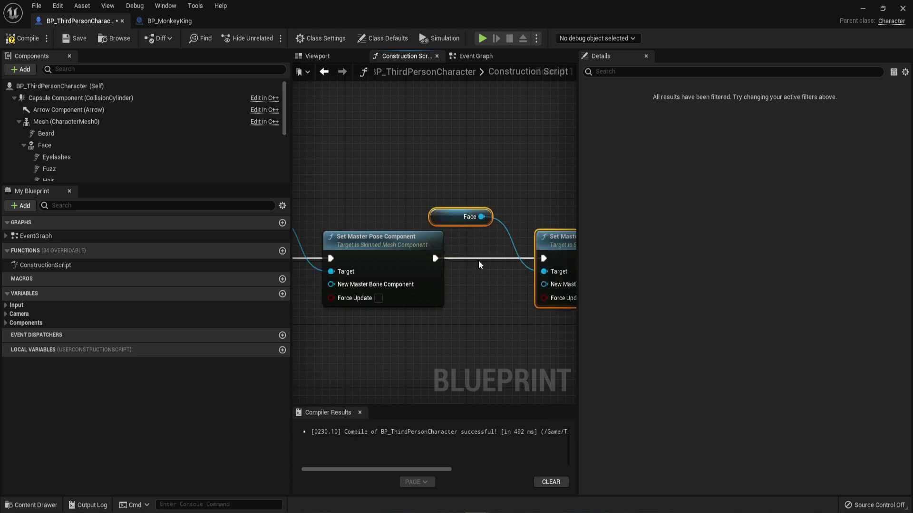
pyautogui.moveTo(479, 260); pyautogui.dragTo(575, 295, button='right')
pyautogui.scroll(-3, 437, 335)
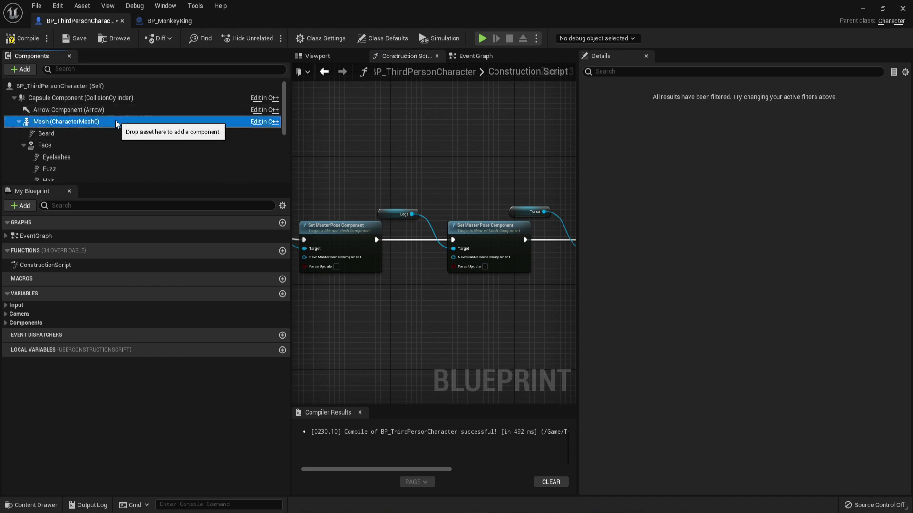
# Place a Mesh getter and wire it into the Feet node's New Master Bone Component
pyautogui.moveTo(115, 122); pyautogui.dragTo(396, 312)
pyautogui.moveTo(334, 319); pyautogui.dragTo(335, 319)
pyautogui.moveTo(336, 319); pyautogui.dragTo(475, 311, button='right')
pyautogui.moveTo(476, 312); pyautogui.dragTo(368, 289)
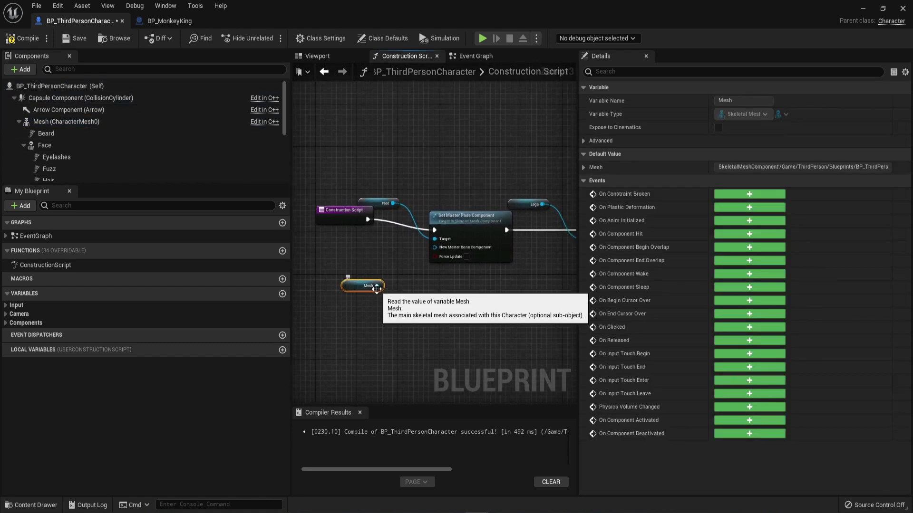
pyautogui.moveTo(423, 247); pyautogui.dragTo(432, 246)
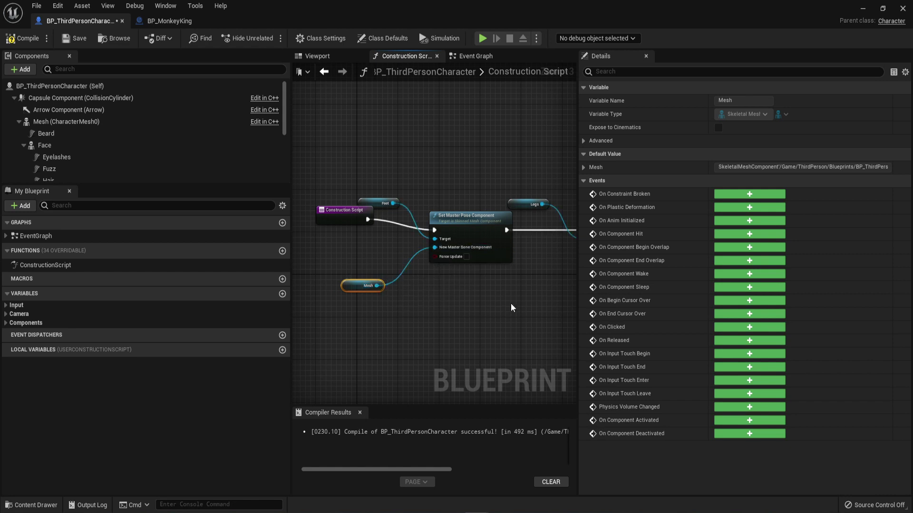
pyautogui.scroll(-5, 425, 286)
pyautogui.scroll(5, 415, 284)
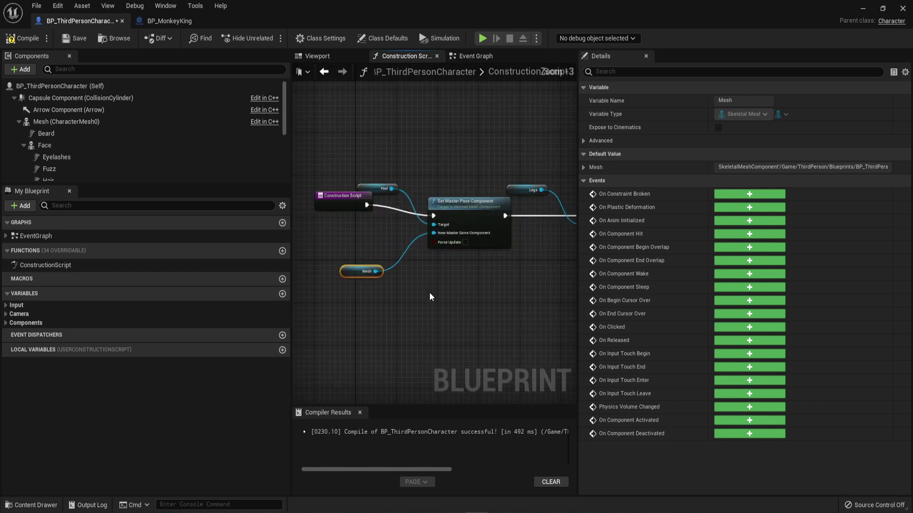
# Wire Mesh into the remaining nodes' New Master Bone Component pins, through Face
pyautogui.moveTo(578, 243); pyautogui.dragTo(731, 243)
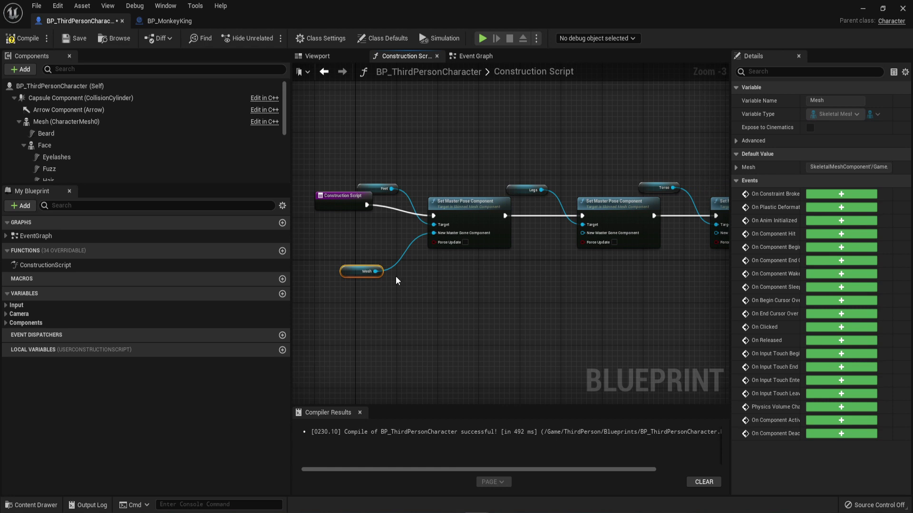
pyautogui.moveTo(380, 271); pyautogui.dragTo(716, 233)
pyautogui.scroll(-1, 715, 235)
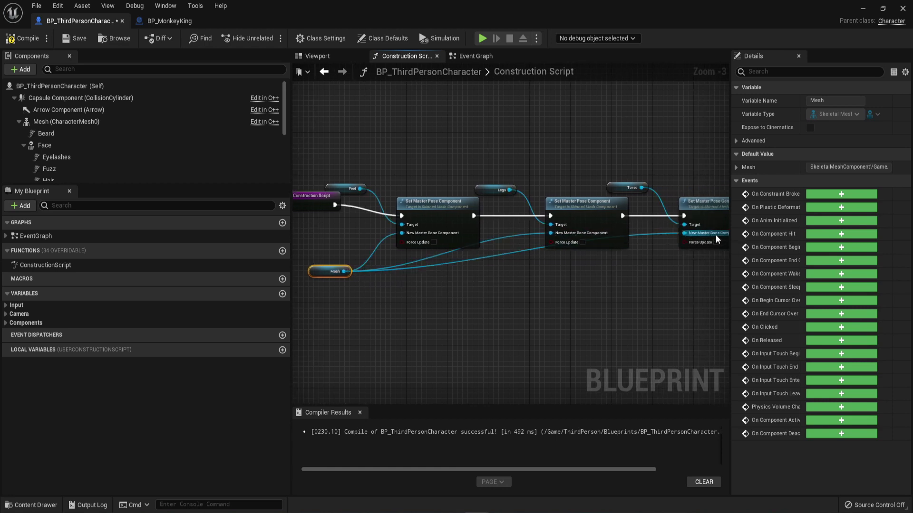
pyautogui.scroll(-1, 650, 270)
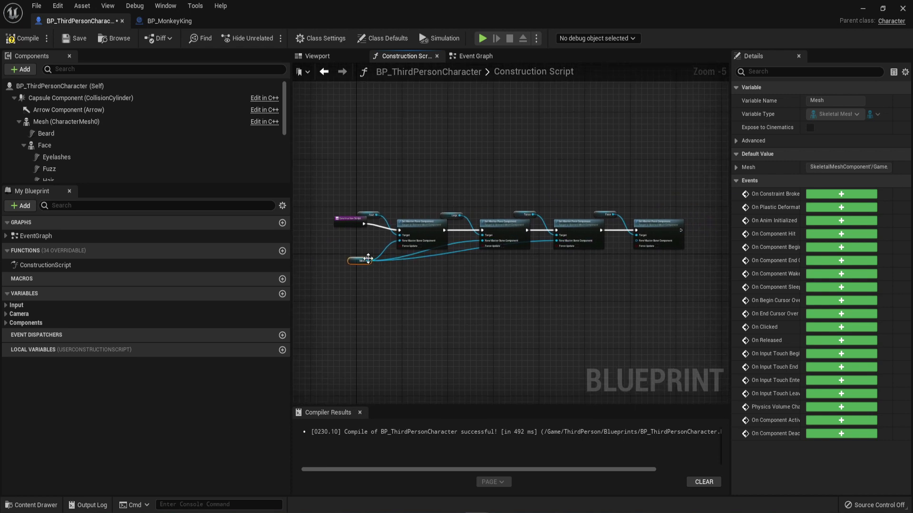
pyautogui.scroll(1, 367, 262)
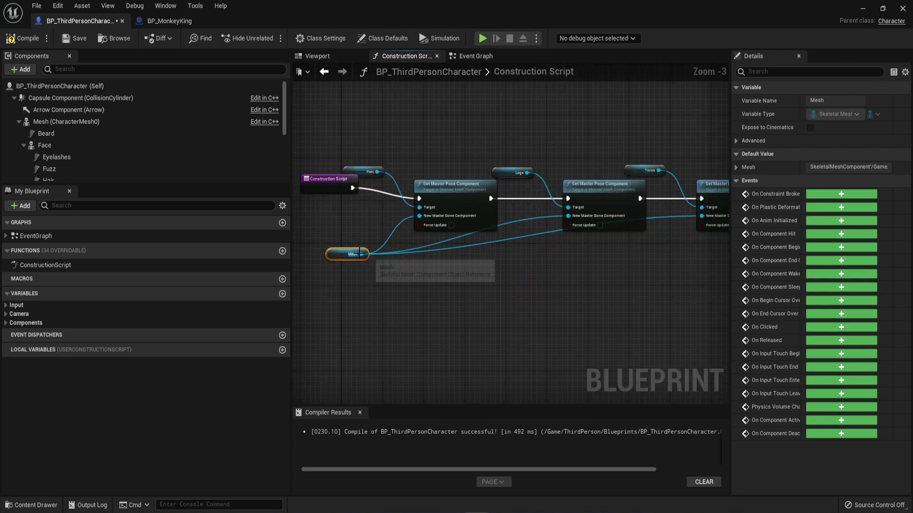
pyautogui.moveTo(367, 262); pyautogui.dragTo(683, 217)
pyautogui.scroll(1, 764, 246)
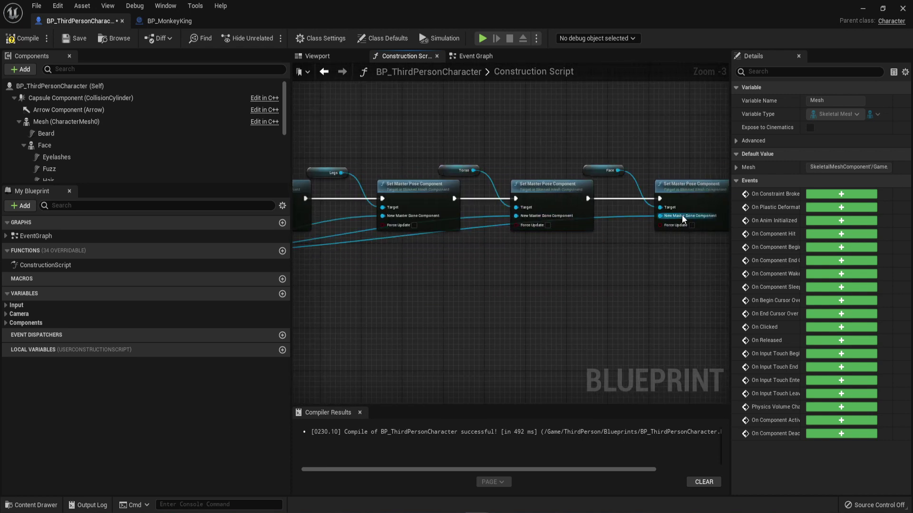
pyautogui.moveTo(589, 291); pyautogui.dragTo(675, 309, button='right')
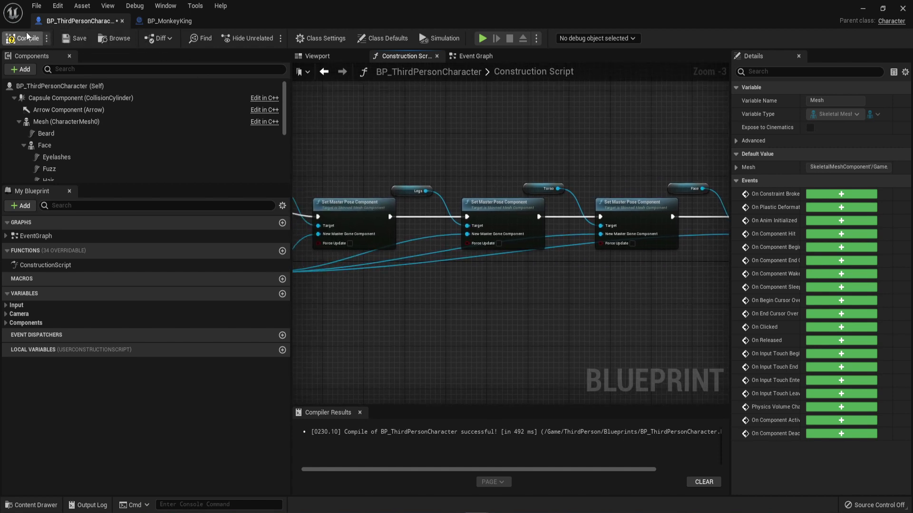
# Compile BP_ThirdPersonCharacter and switch to the 3D viewport preview of the character
pyautogui.click(67, 36)
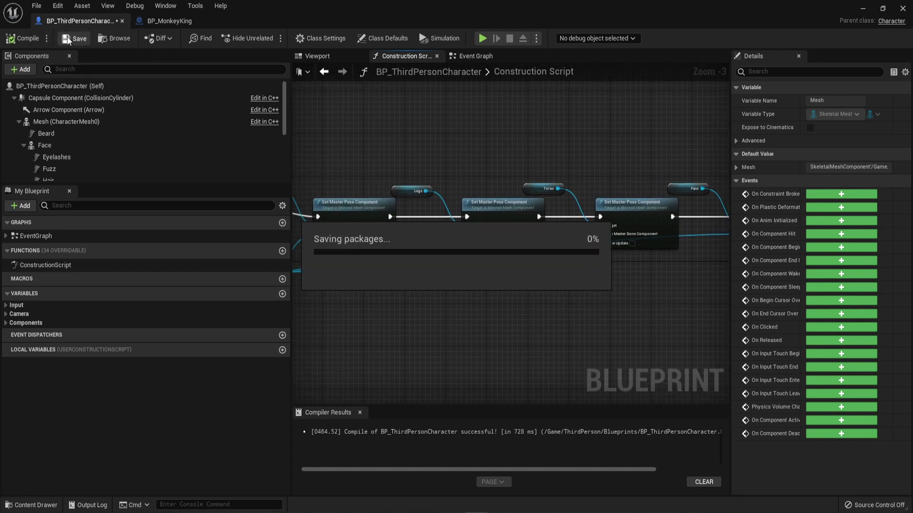
pyautogui.click(331, 59)
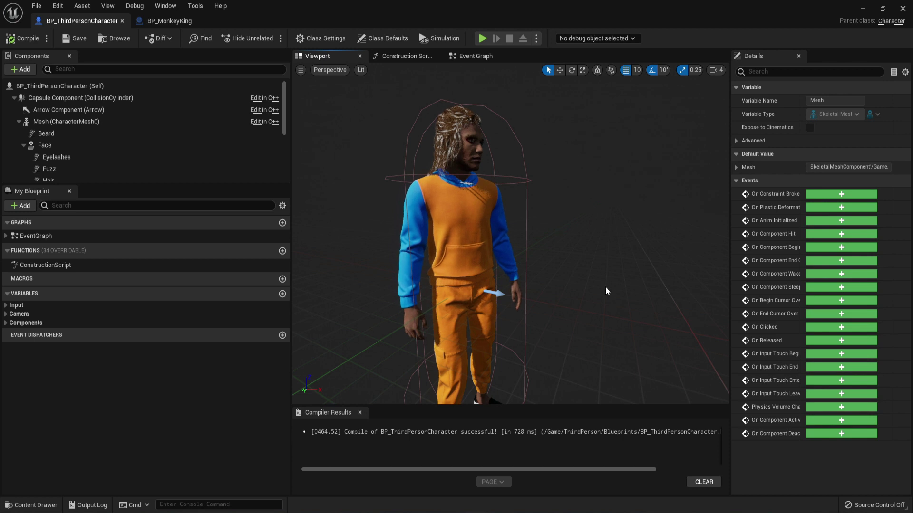
pyautogui.scroll(-5, 584, 295)
pyautogui.scroll(5, 523, 287)
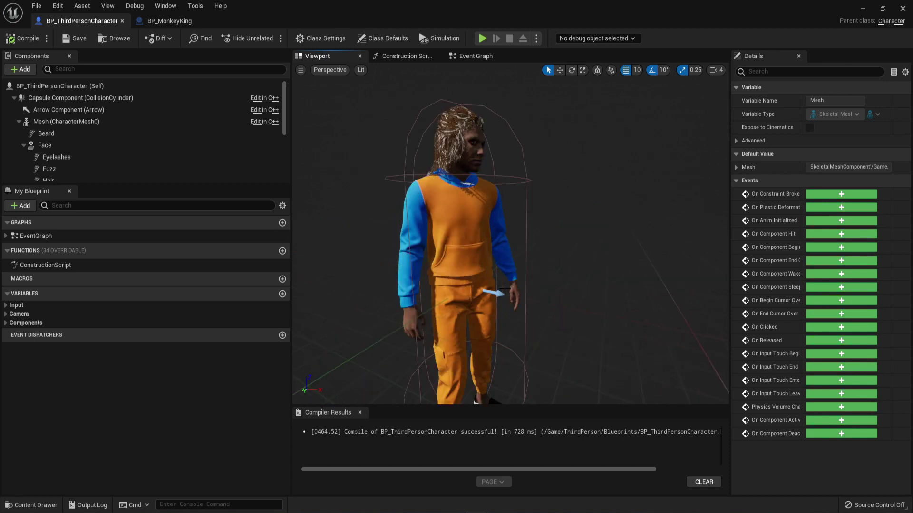
# Set the body mesh's animation class to ABP_Manny
pyautogui.click(70, 122)
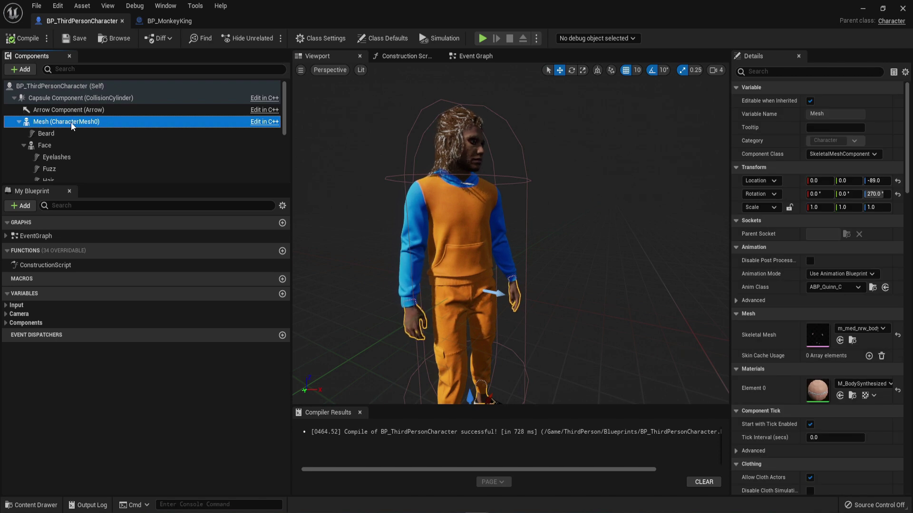
pyautogui.click(828, 287)
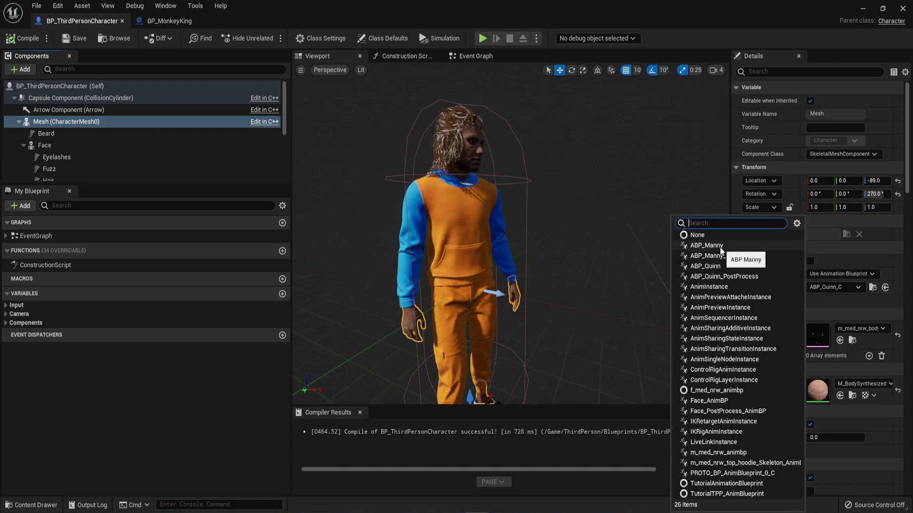
pyautogui.press('Escape')
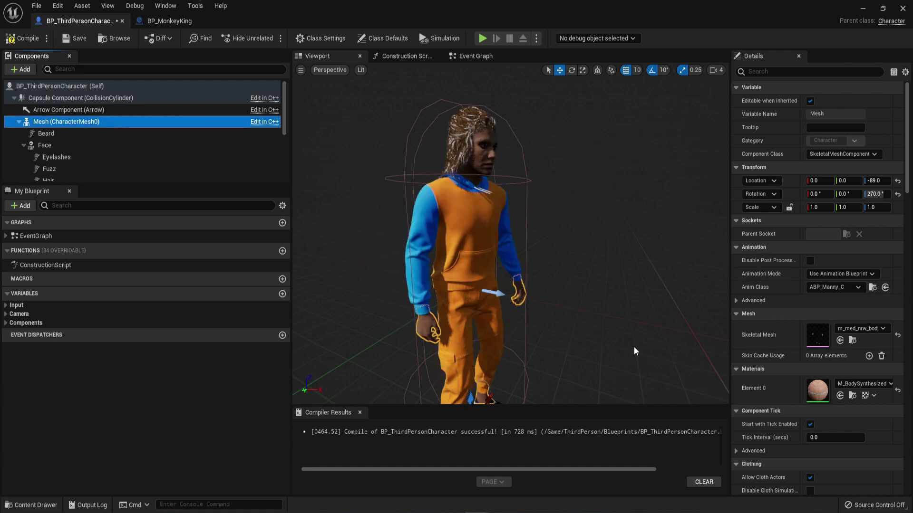
pyautogui.moveTo(635, 352); pyautogui.dragTo(615, 340, button='right')
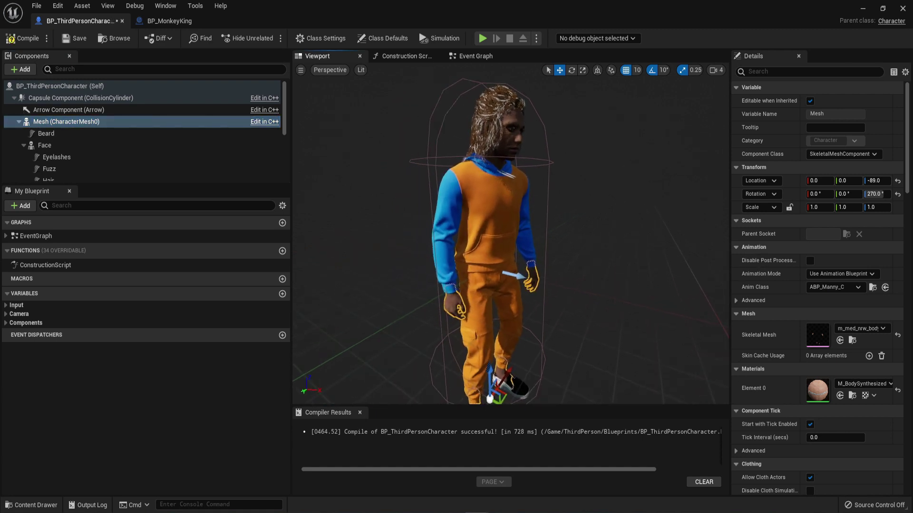
# Recompile BP_ThirdPersonCharacter and orbit the viewport around the MetaHuman body
pyautogui.click(20, 38)
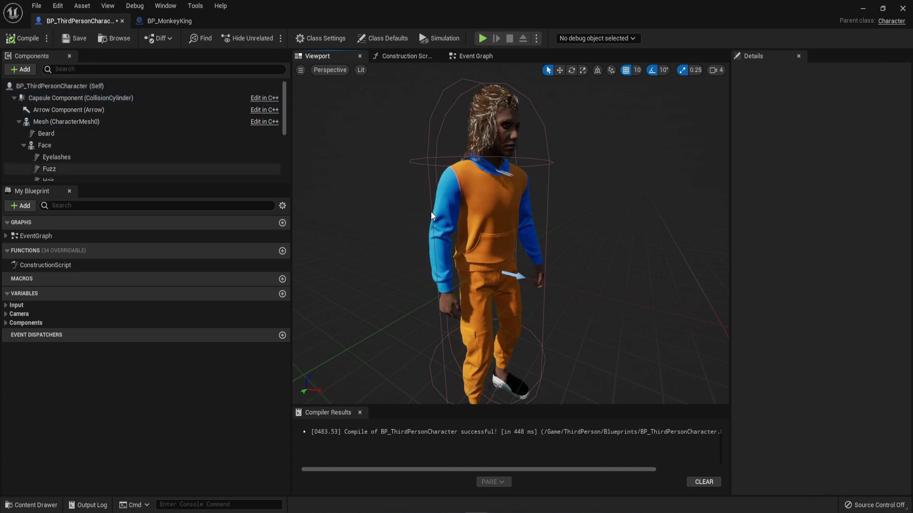
pyautogui.moveTo(571, 285); pyautogui.dragTo(604, 290, button='right')
pyautogui.moveTo(387, 179)
pyautogui.mouseDown(button='right')
pyautogui.moveTo(371, 181)
pyautogui.moveTo(387, 180)
pyautogui.mouseUp(button='right')
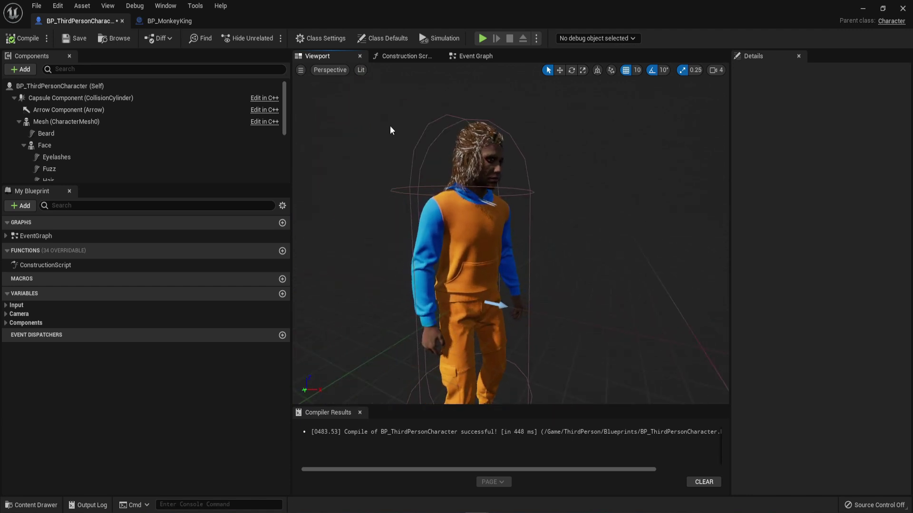
# Orbit to a full frontal view of the character, then minimize the Blueprint editor to show ThirdPersonMap
pyautogui.moveTo(391, 130); pyautogui.dragTo(372, 125, button='right')
pyautogui.moveTo(551, 215)
pyautogui.mouseDown(button='right')
pyautogui.moveTo(537, 214)
pyautogui.moveTo(556, 214)
pyautogui.mouseUp(button='right')
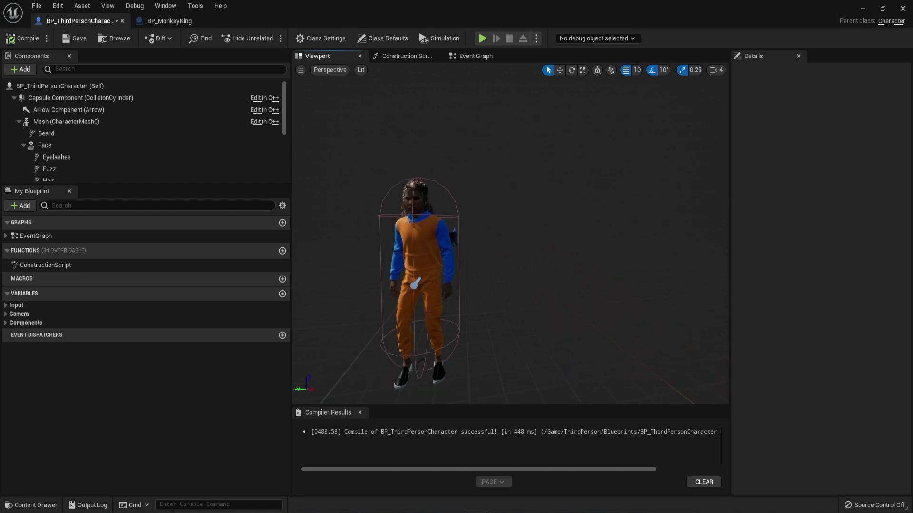
pyautogui.click(864, 9)
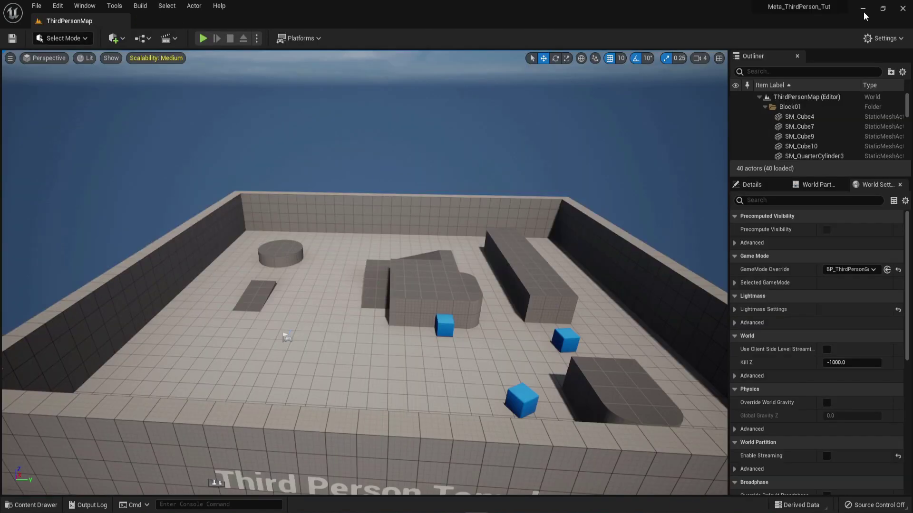
pyautogui.click(203, 38)
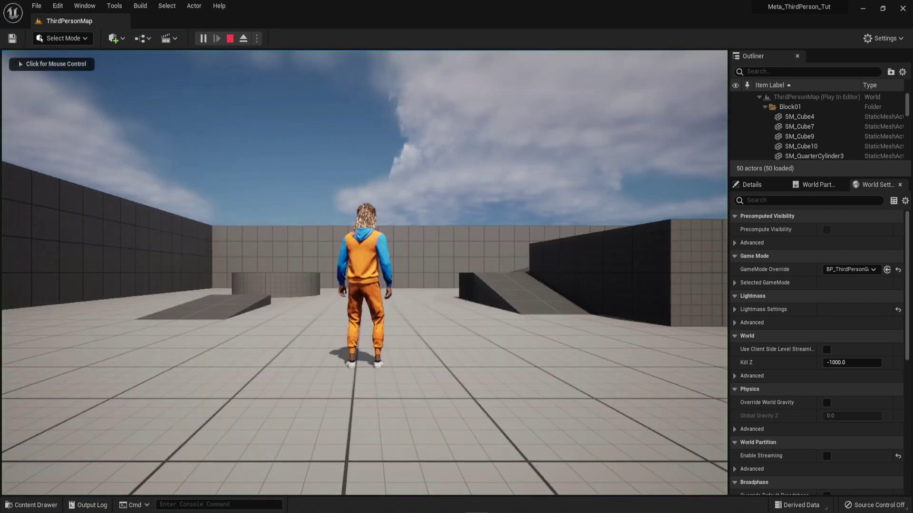
pyautogui.click(494, 246)
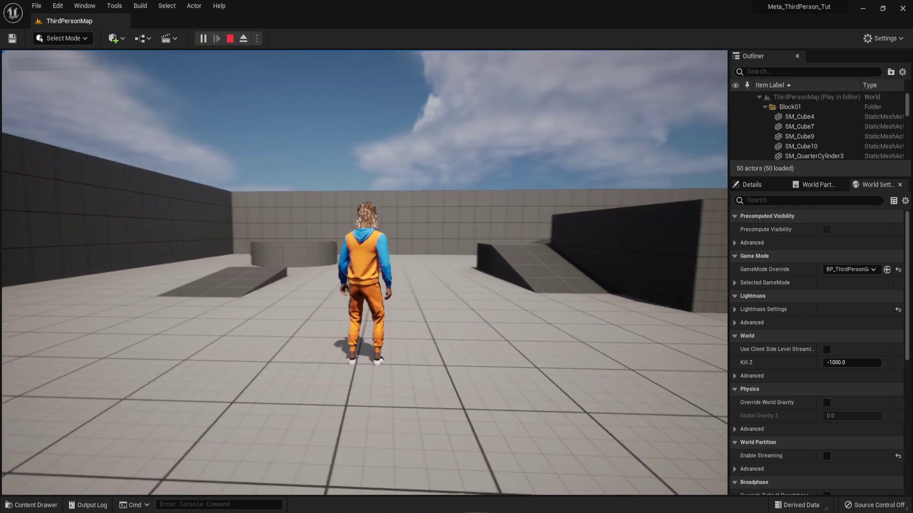
pyautogui.press('w')
pyautogui.press('w')
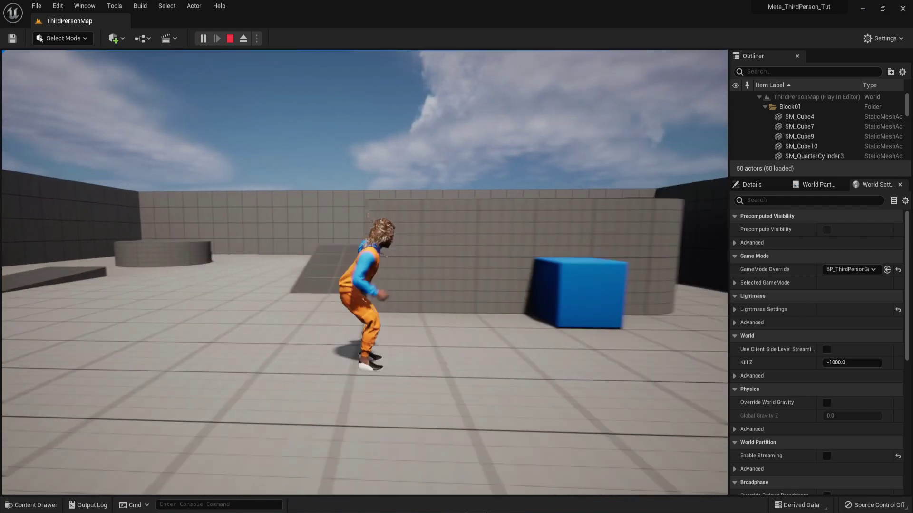
pyautogui.press('w')
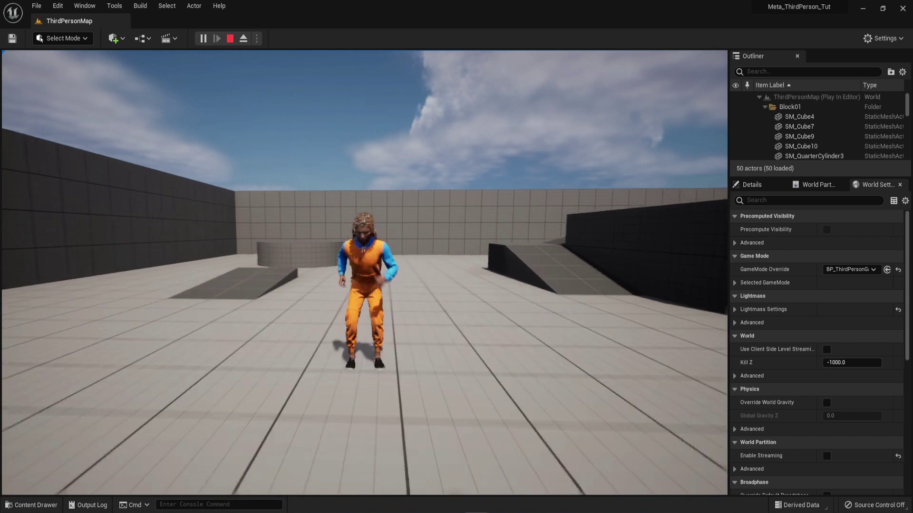
pyautogui.press('w')
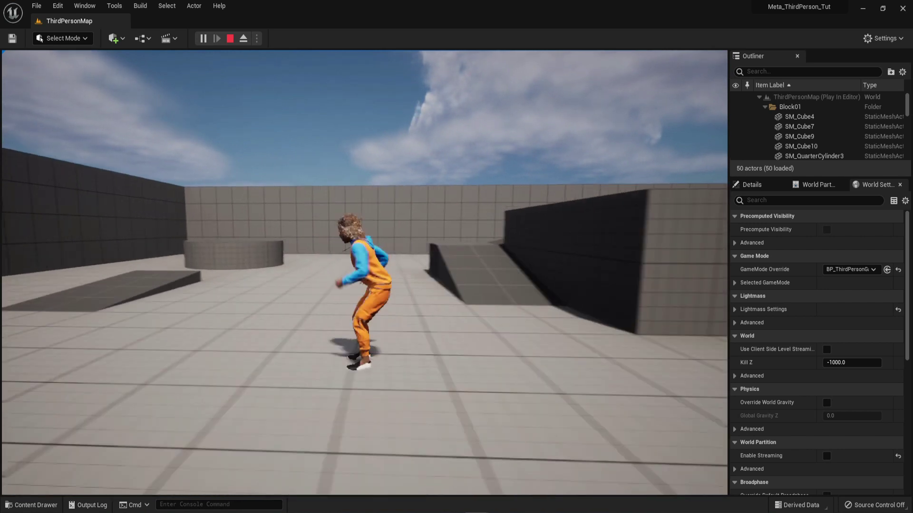
pyautogui.press('Escape')
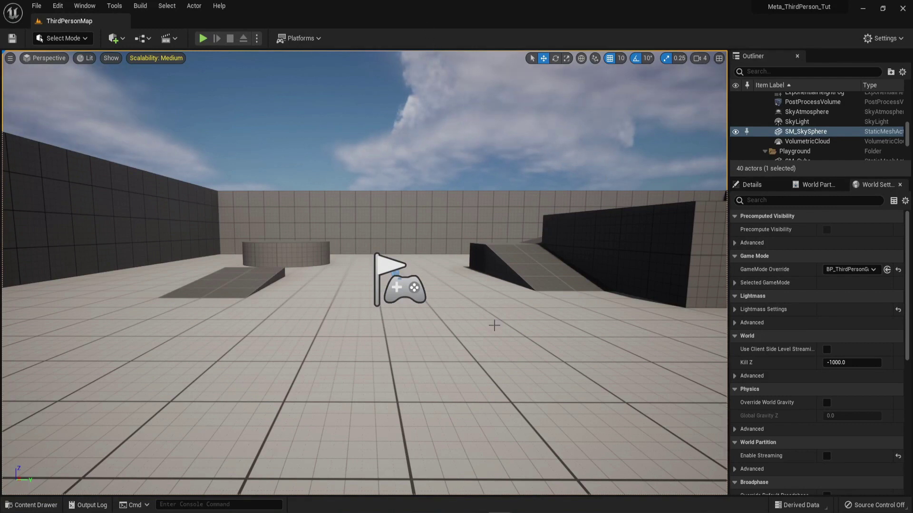
# Open the ABP_Manny animation blueprint from the Content Drawer and view its AnimGraph
pyautogui.hotkey('ctrl', 'space')
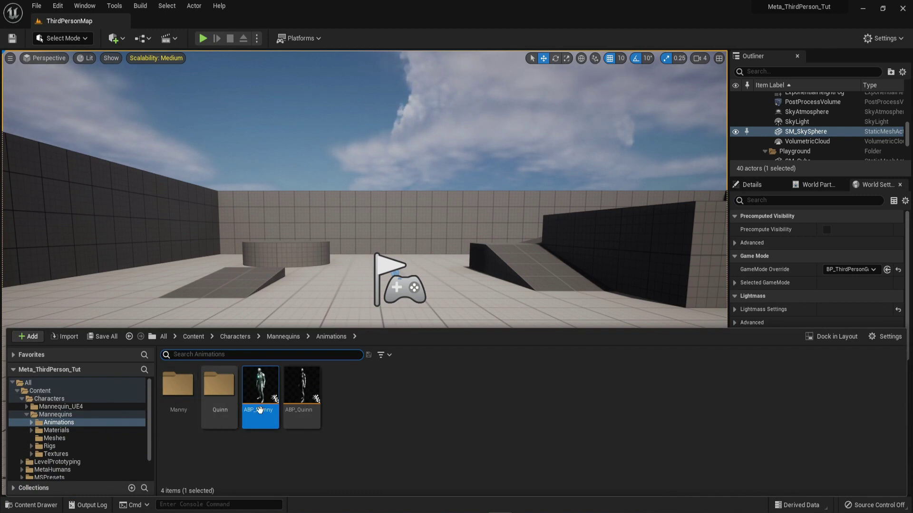
pyautogui.doubleClick(273, 392)
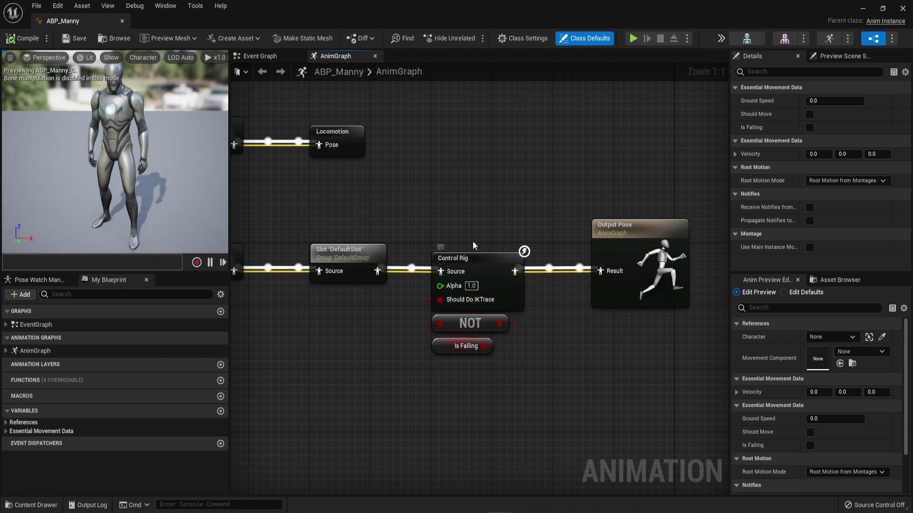
pyautogui.scroll(-2, 473, 241)
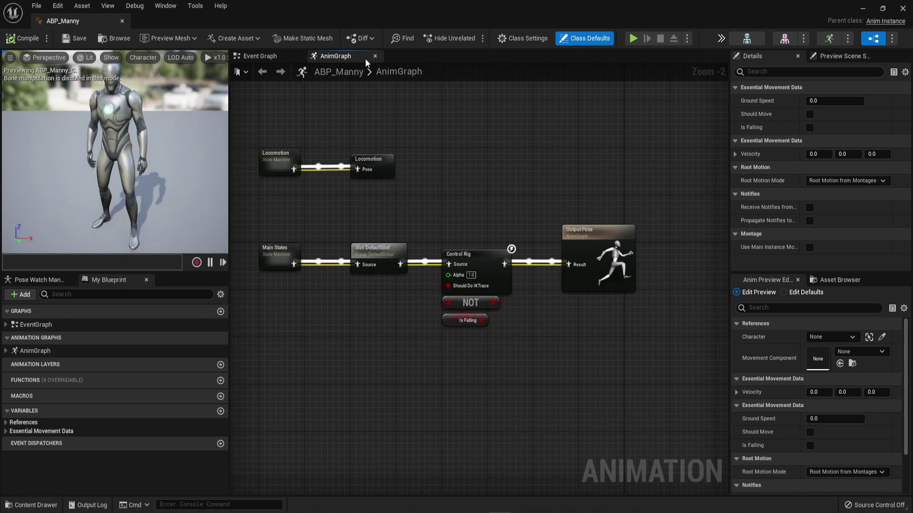
pyautogui.click(56, 352)
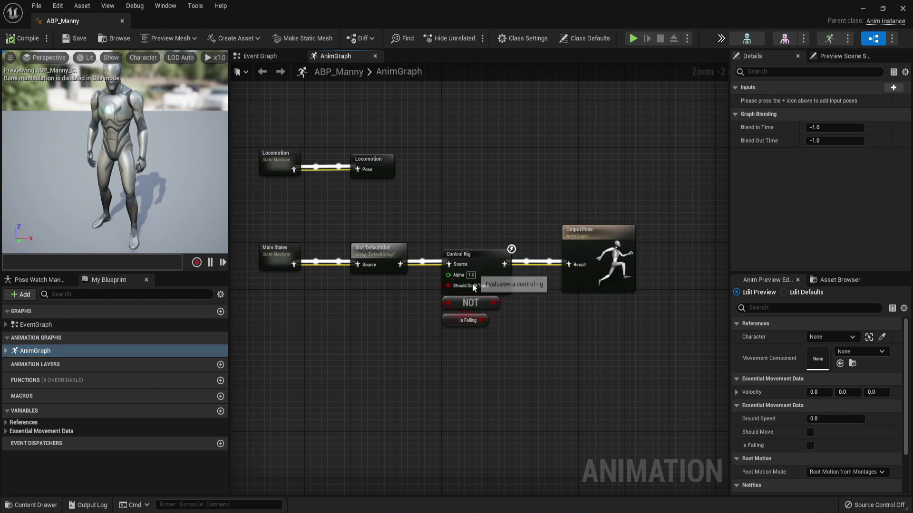
# In CR_Mannequin_BasicFootIK, set the Full Body IK root to animation_root, then minimize the editor
pyautogui.click(463, 251)
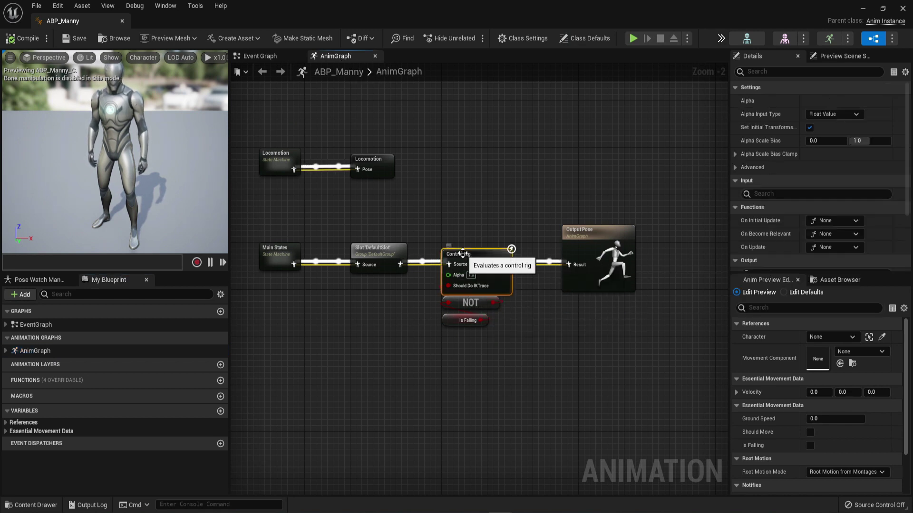
pyautogui.doubleClick(463, 252)
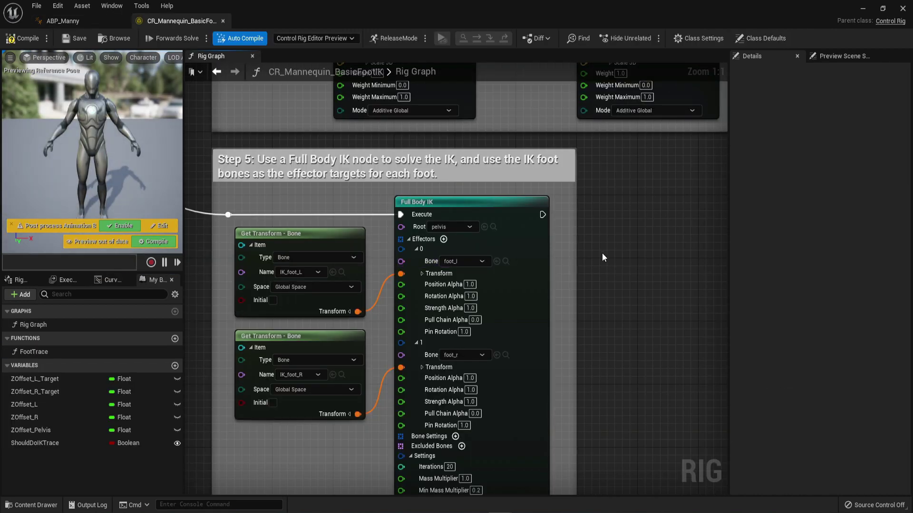
pyautogui.click(465, 227)
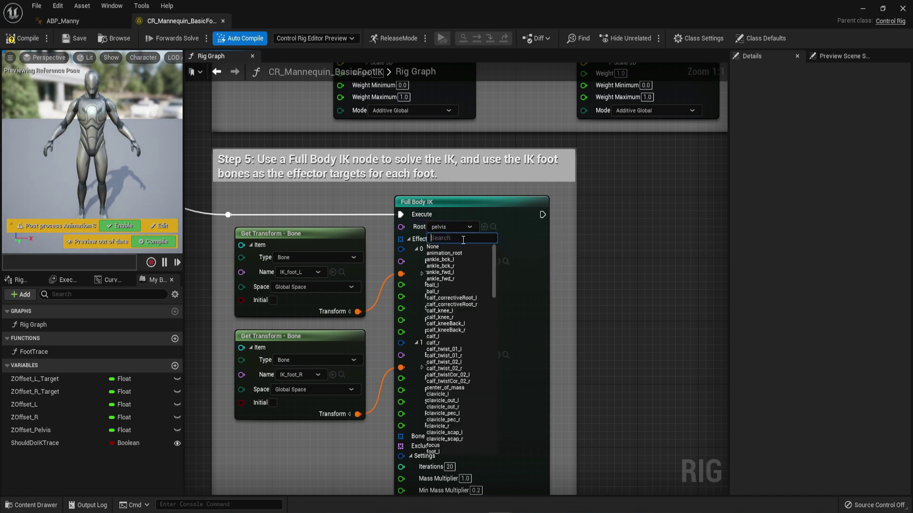
pyautogui.click(468, 253)
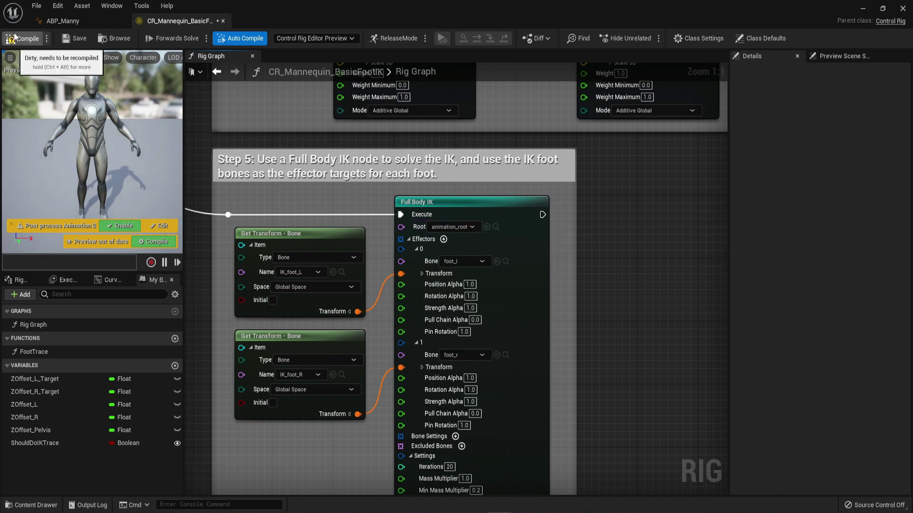
pyautogui.click(862, 8)
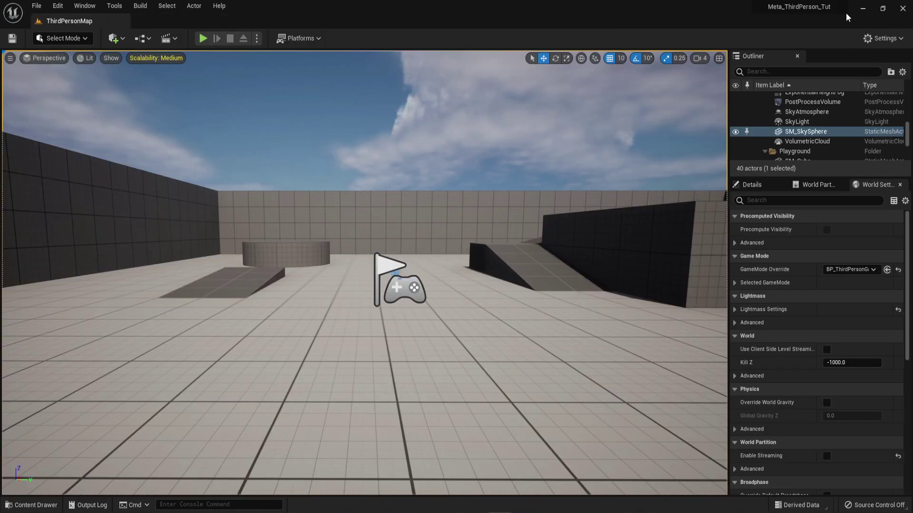
# Play ThirdPersonMap and run and jump MonkeyKing up the ramp and across the blocks
pyautogui.click(202, 38)
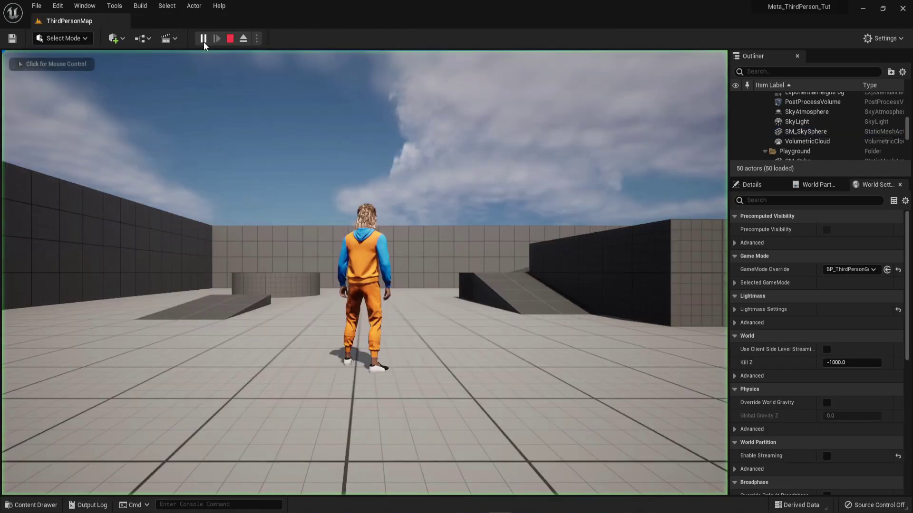
pyautogui.press('w')
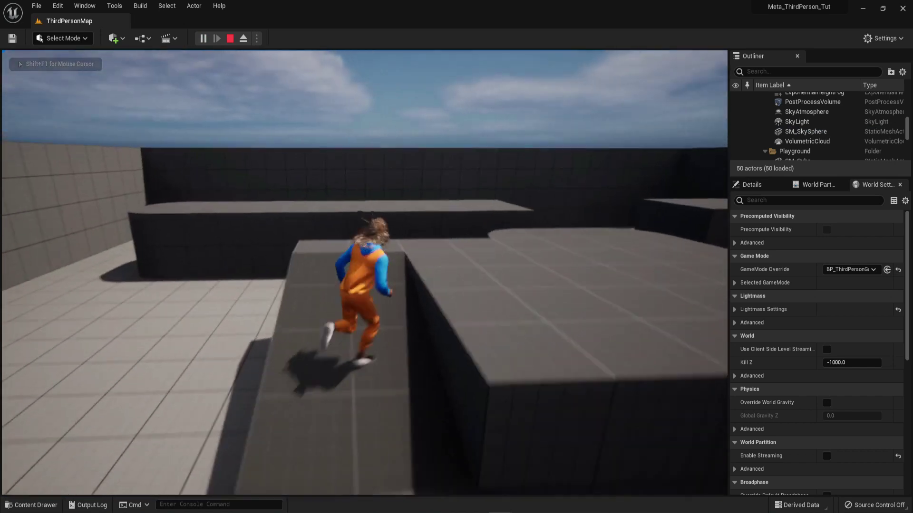
pyautogui.press('space')
pyautogui.press('space')
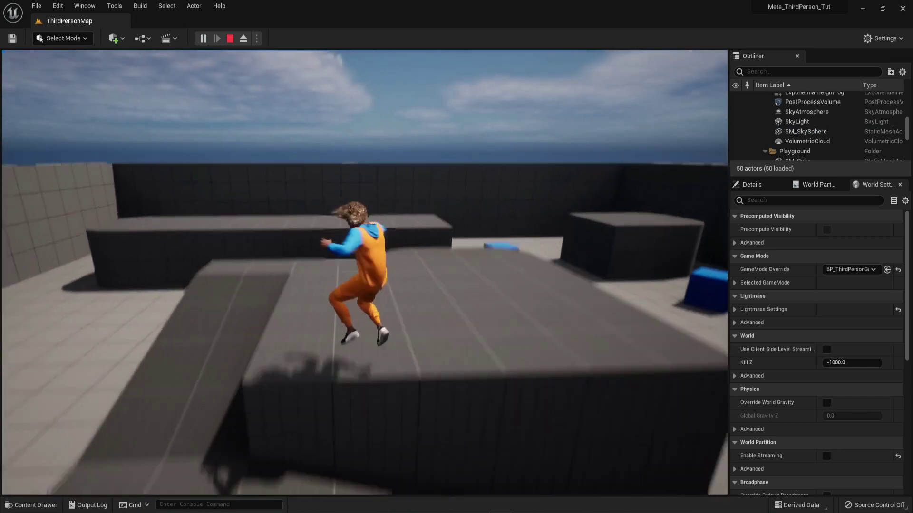
pyautogui.press('space')
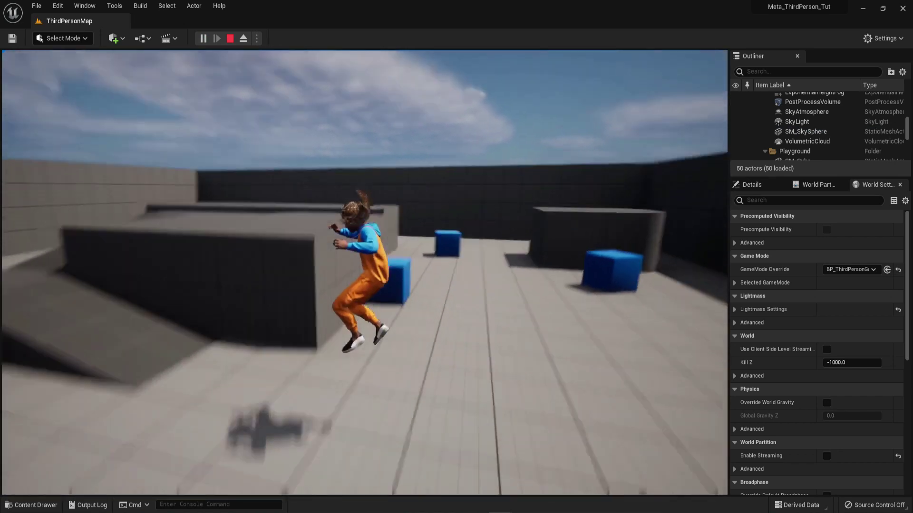
pyautogui.press('w')
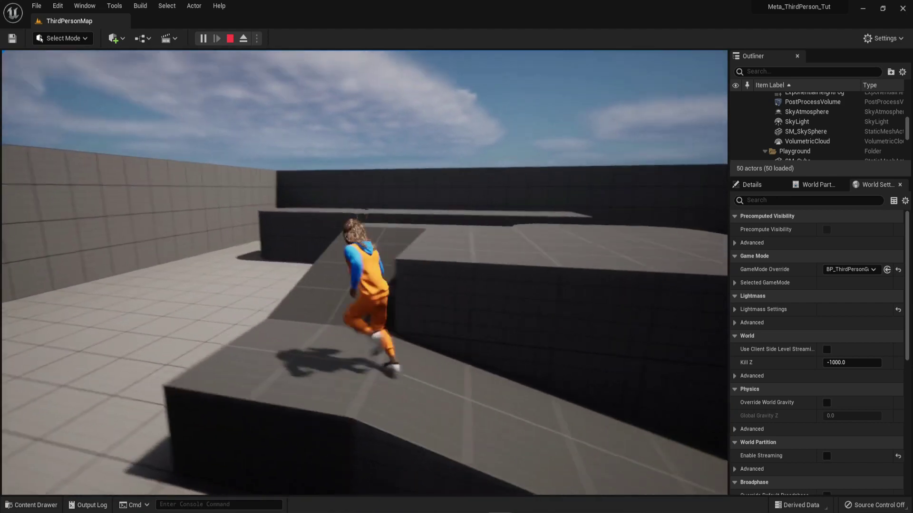
pyautogui.press('w')
pyautogui.press('w')
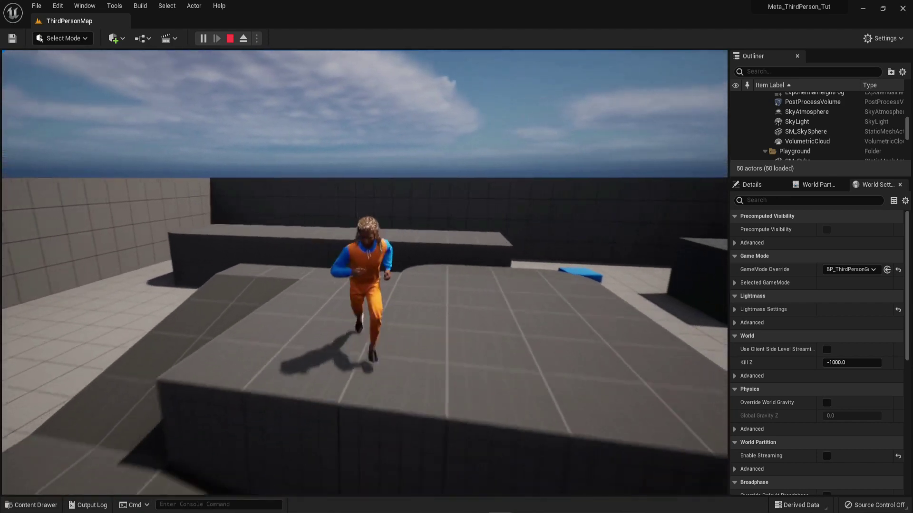